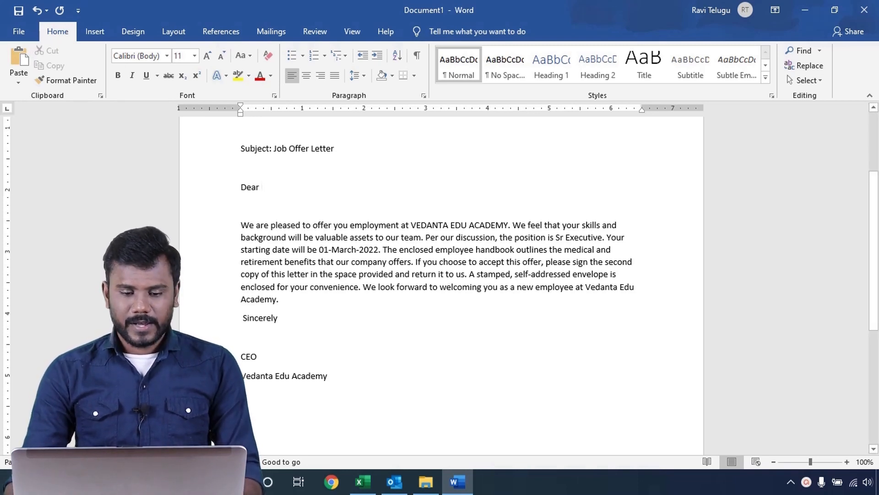
- Switch to the DATA SOURCE workbook in Excel and format the recipient range C4:I8 as a table with a blue light style
scroll(346, 342, "up", 3)
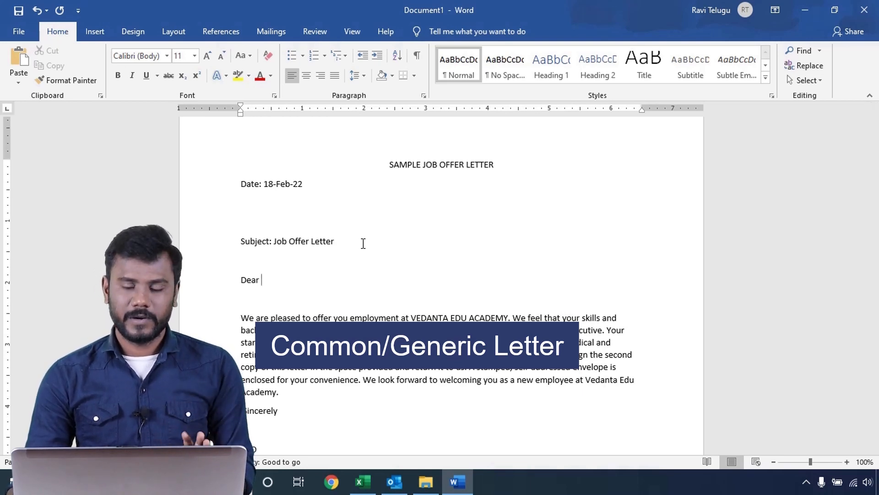
left_click(369, 483)
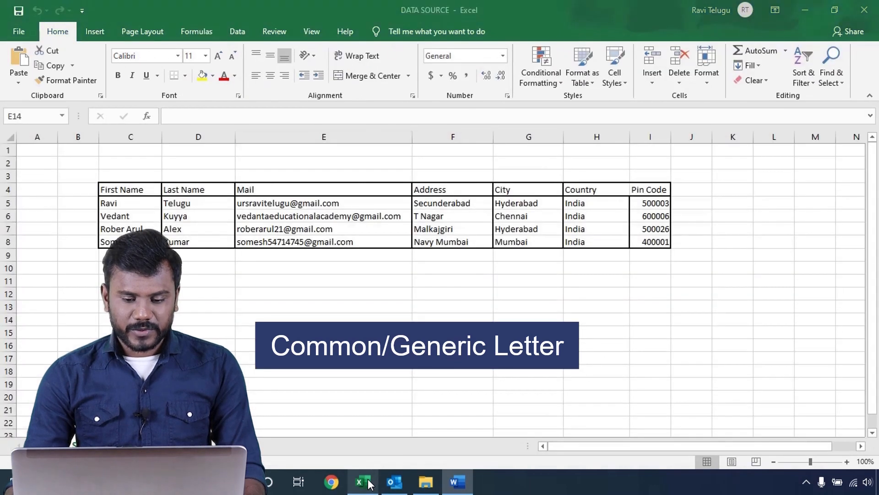
left_click(189, 315)
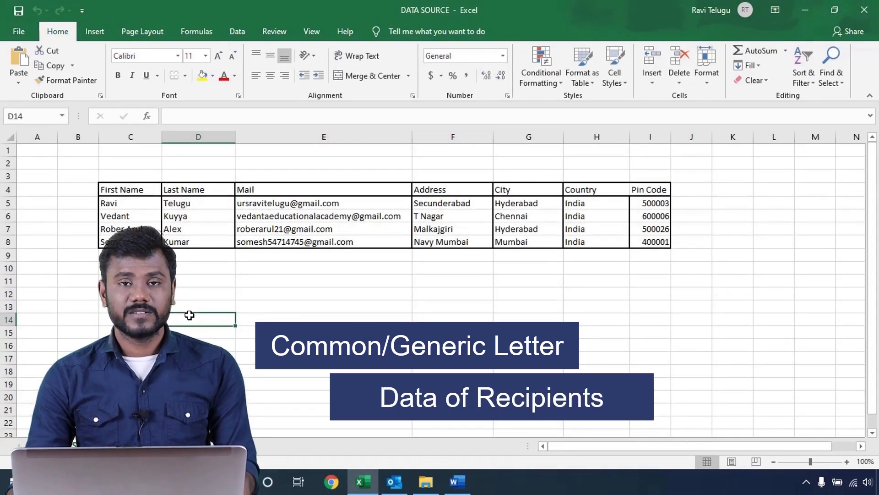
left_click_drag(119, 190, 641, 239)
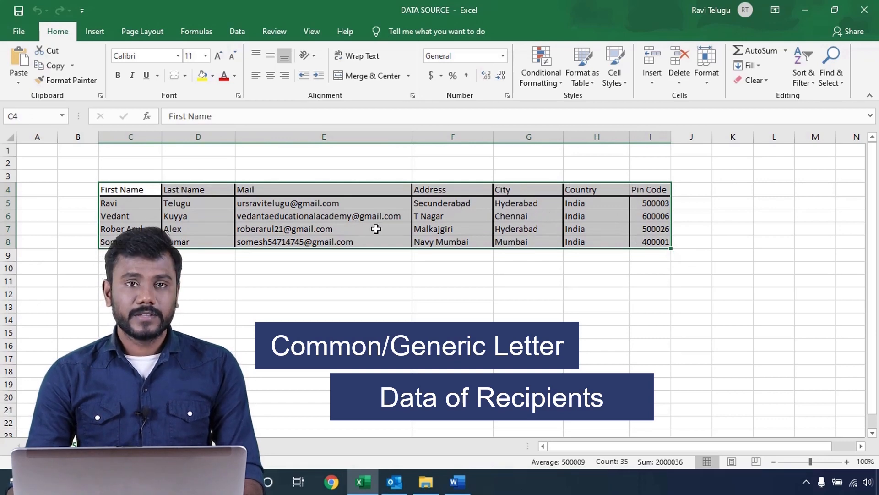
left_click(579, 73)
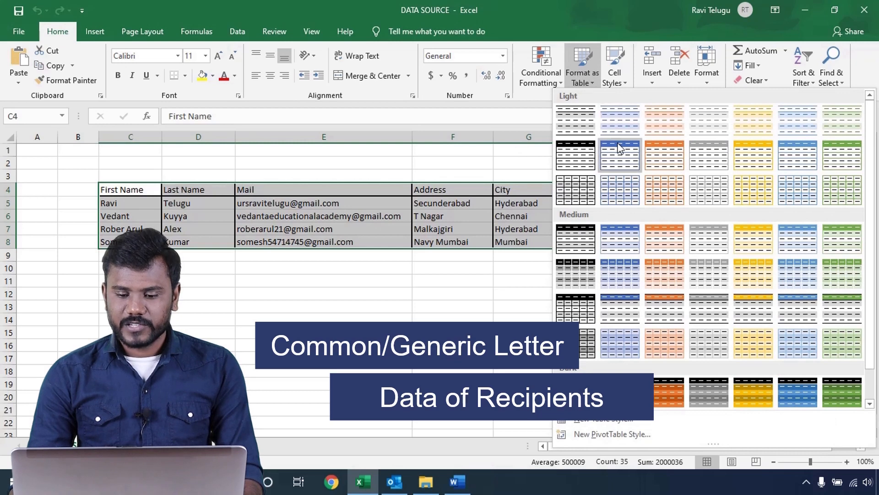
key("Escape")
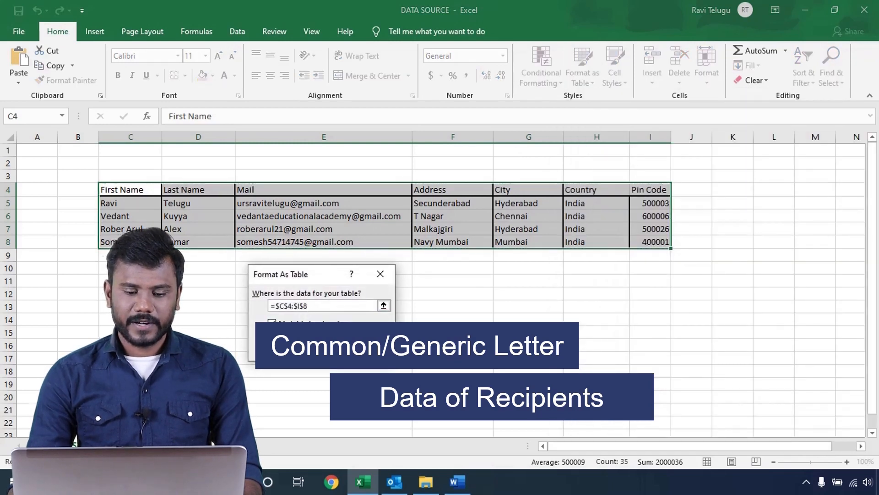
key("Return")
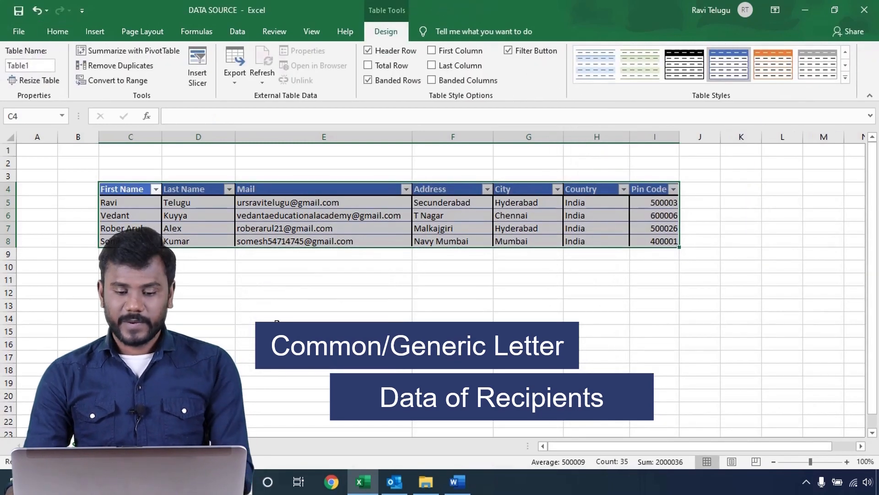
left_click(276, 328)
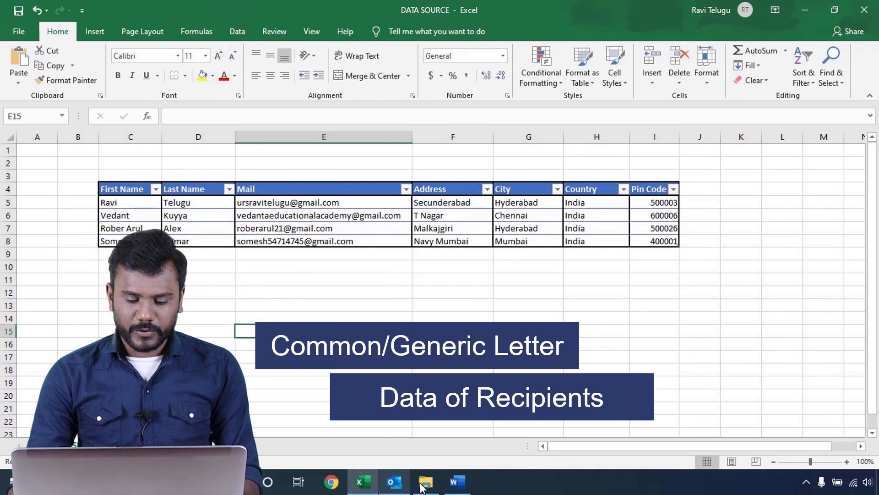
- Review the job offer letter in Word, the recipient table in Excel and the mailbox in Outlook
left_click(457, 482)
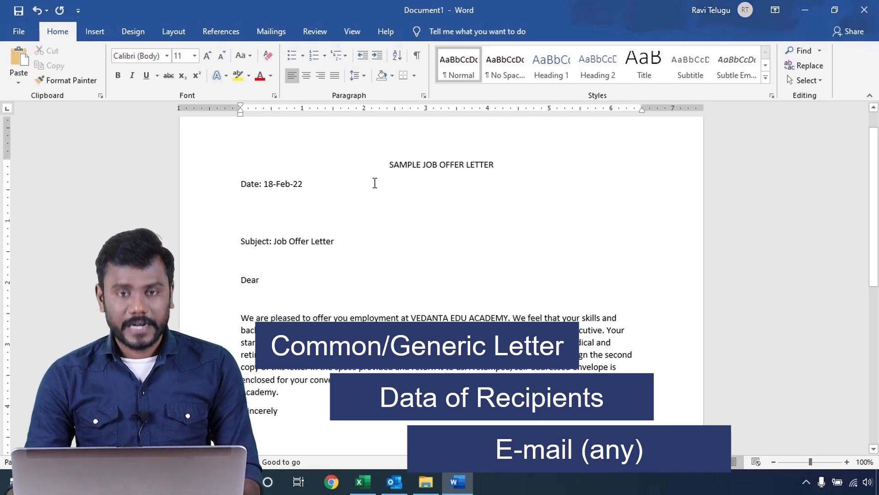
left_click(394, 482)
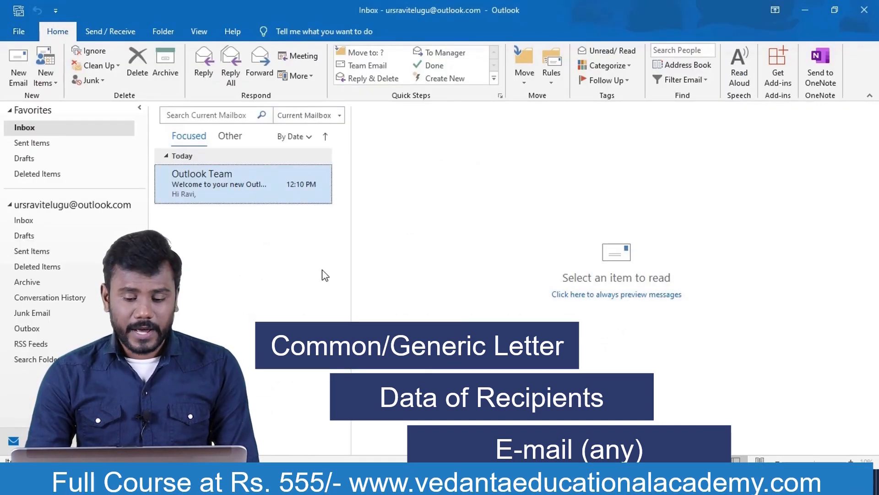
left_click(457, 481)
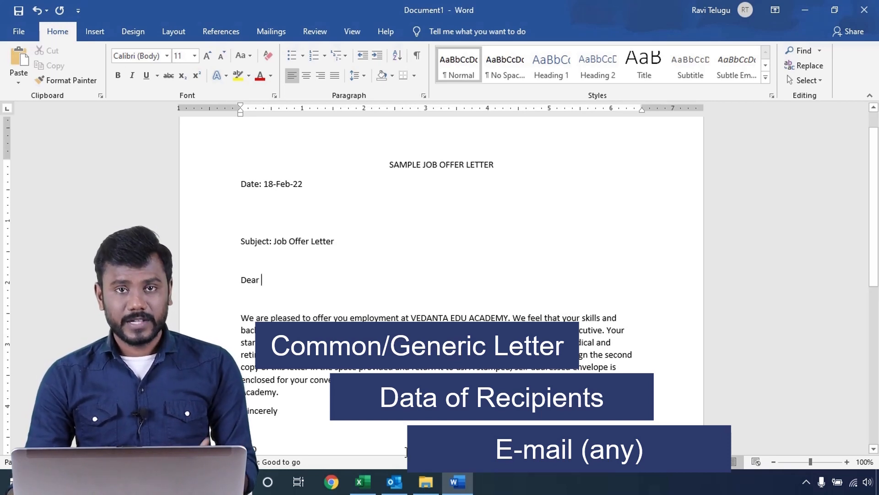
left_click(362, 487)
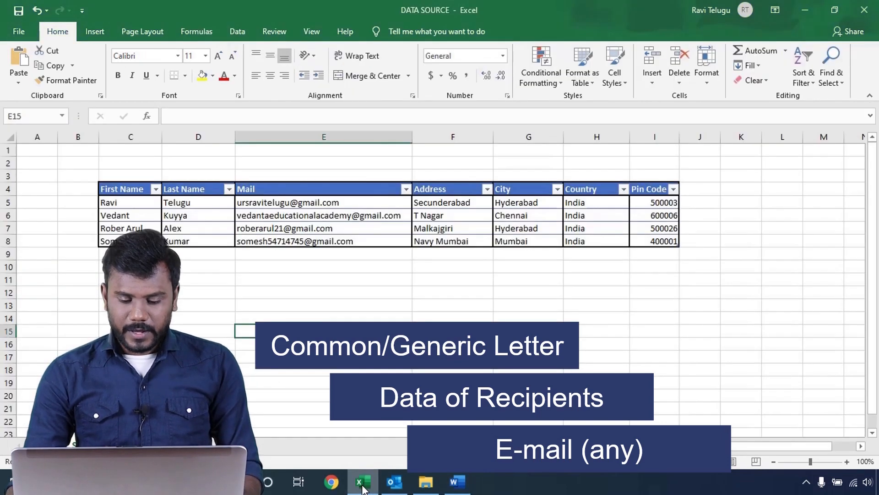
left_click(393, 484)
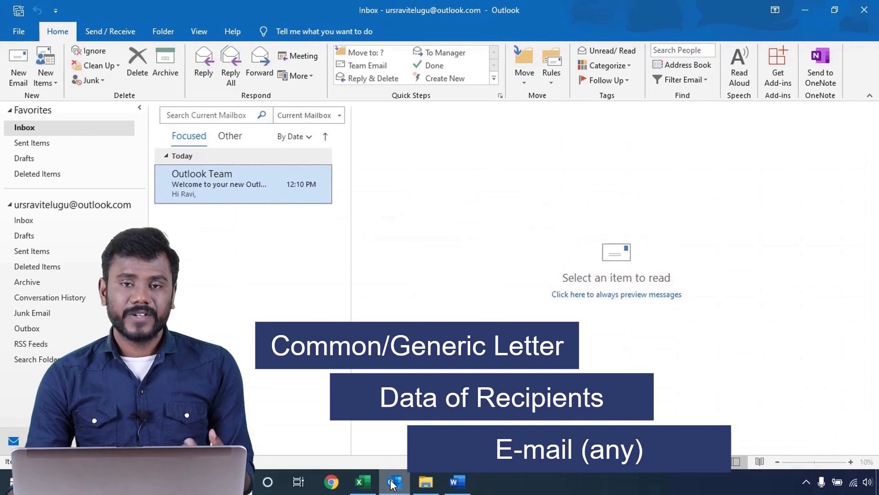
left_click(457, 481)
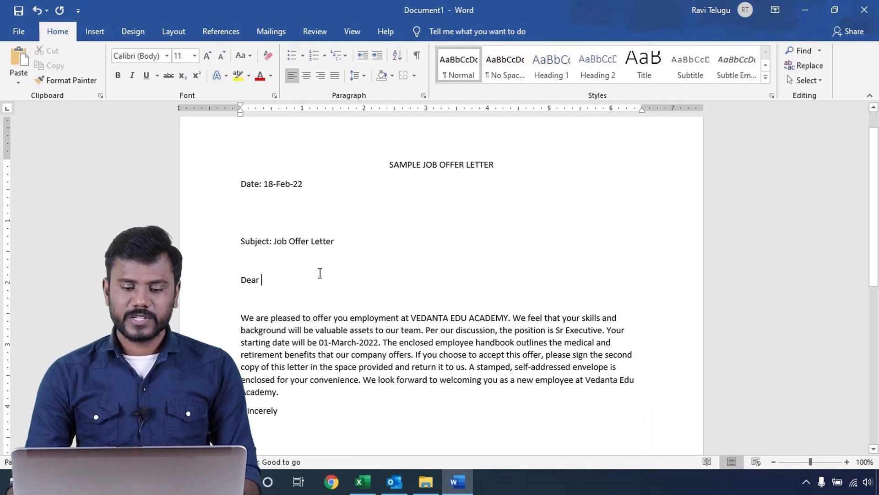
scroll(376, 330, "down", 3)
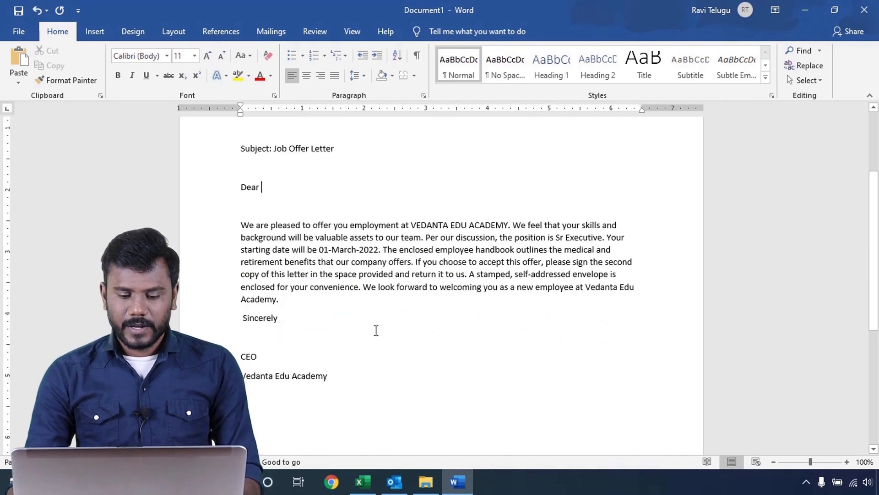
scroll(354, 324, "up", 3)
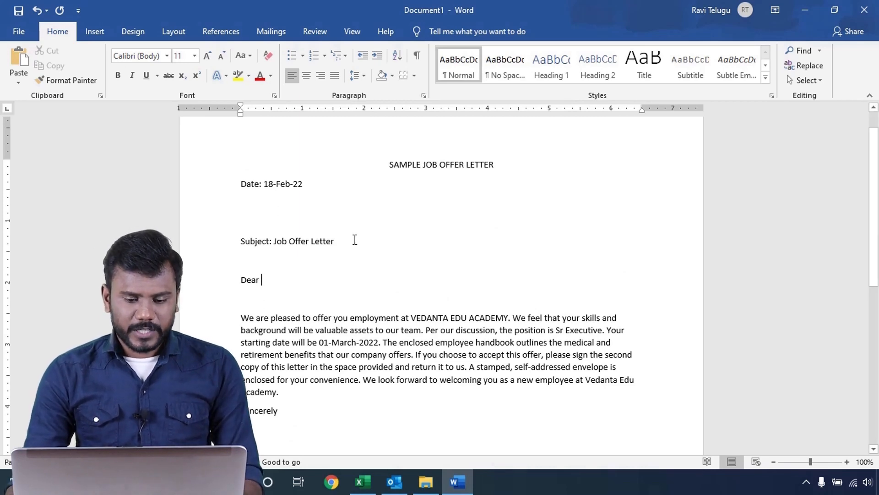
scroll(355, 239, "up", 2)
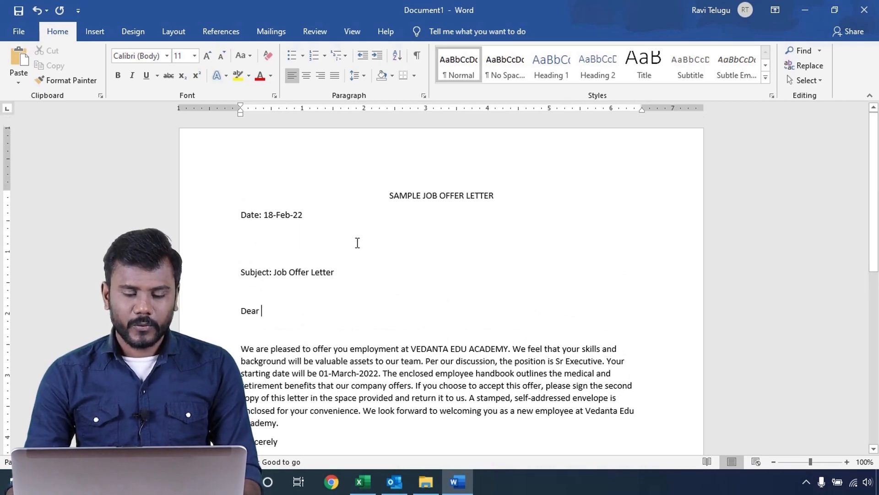
- Start the Step-by-Step Mail Merge Wizard for the offer letter in Word and choose E-mail messages as the document type
left_click(269, 33)
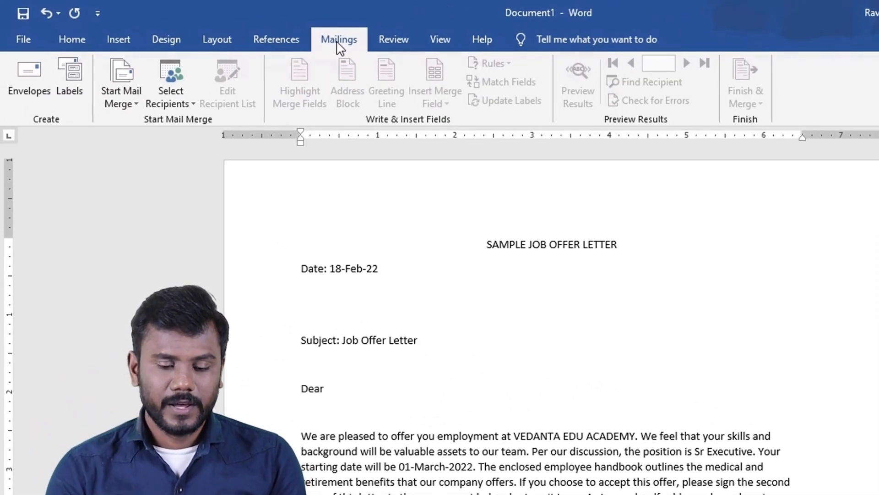
left_click(132, 109)
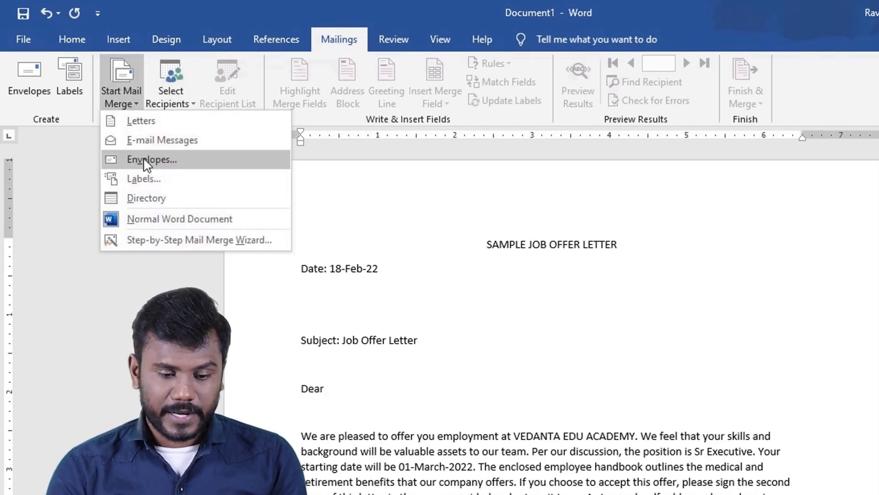
left_click(156, 240)
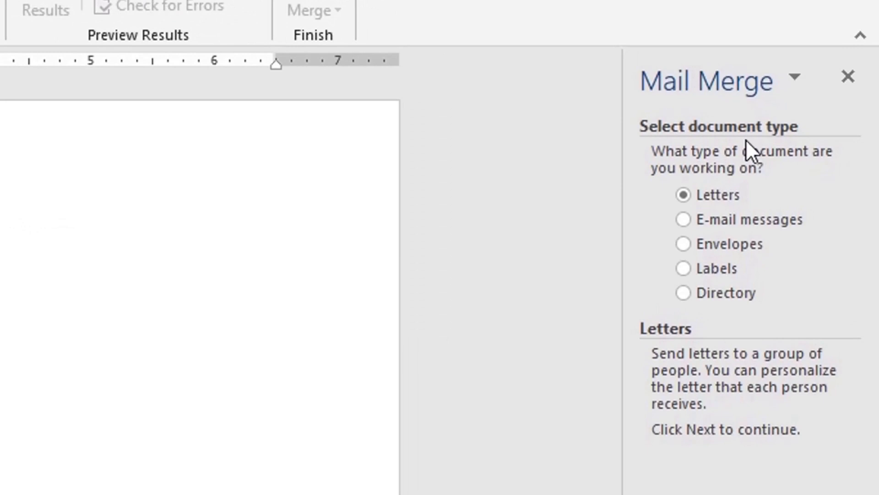
left_click(683, 219)
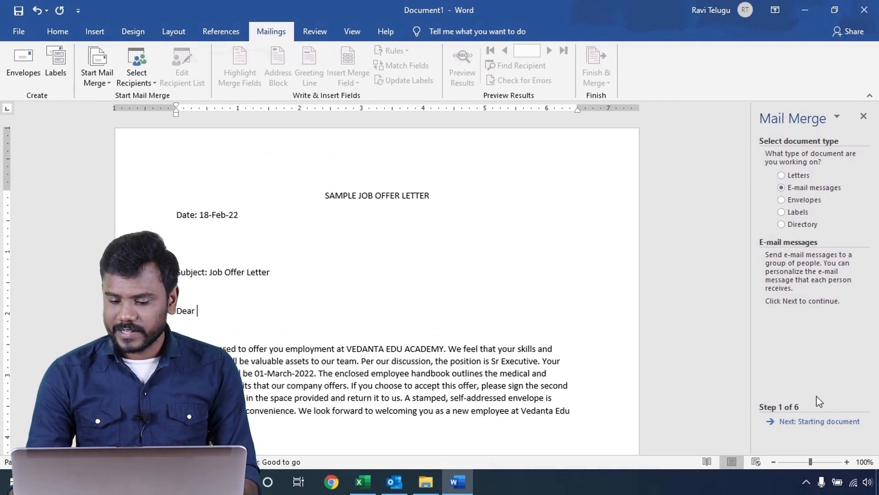
- Keep the current document as the starting document and advance the mail merge wizard to recipient selection
left_click(814, 422)
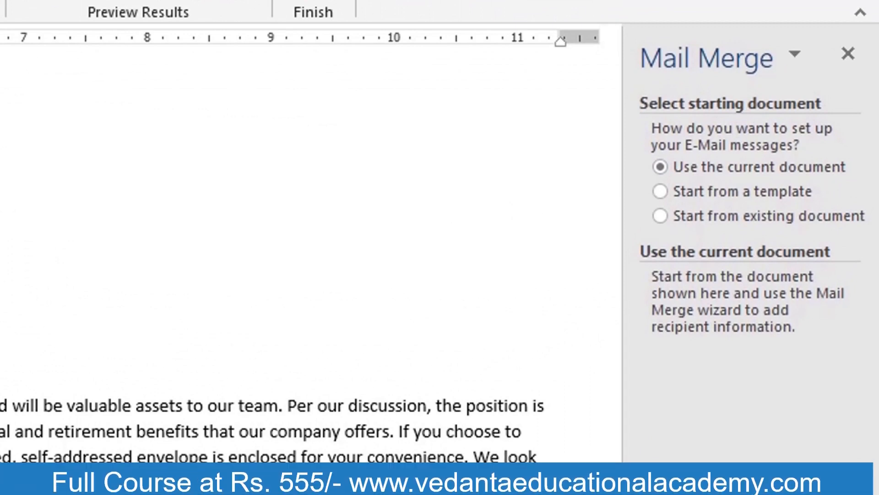
left_click_drag(0, 128, 0, 494)
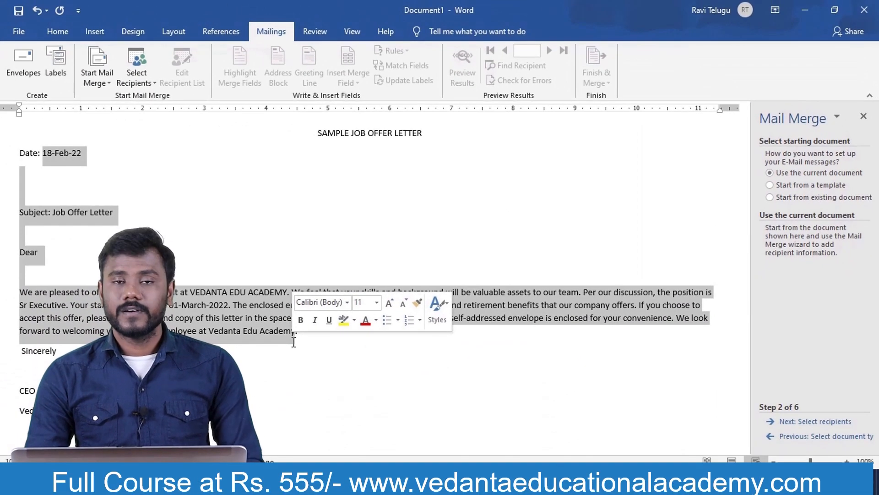
left_click(433, 218)
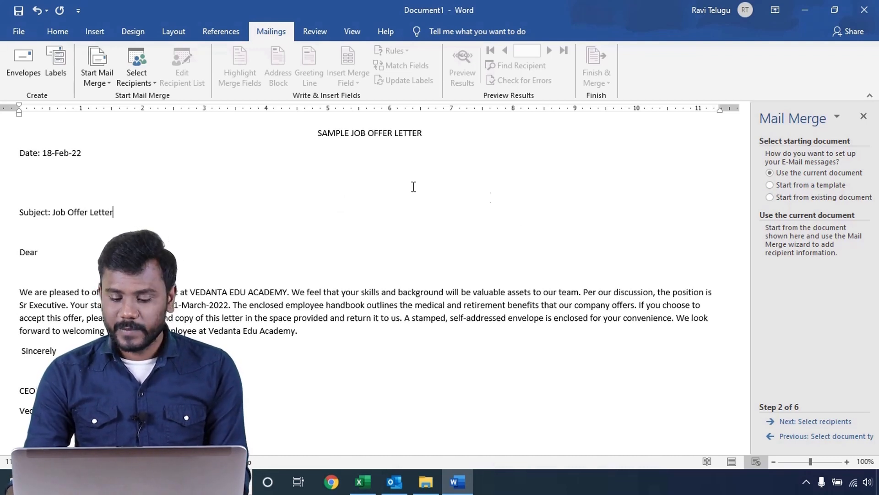
left_click(798, 421)
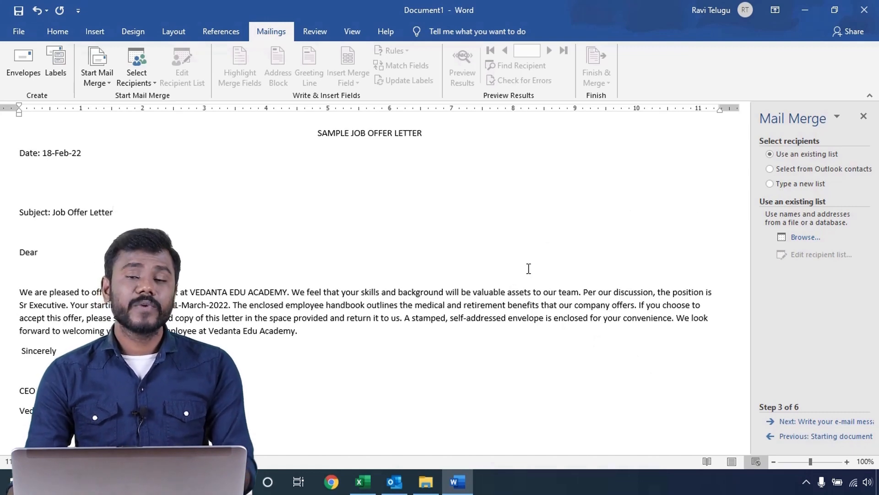
- Compare the recipient source options in the Word mail merge with the recipient table in the Excel workbook
left_click(362, 481)
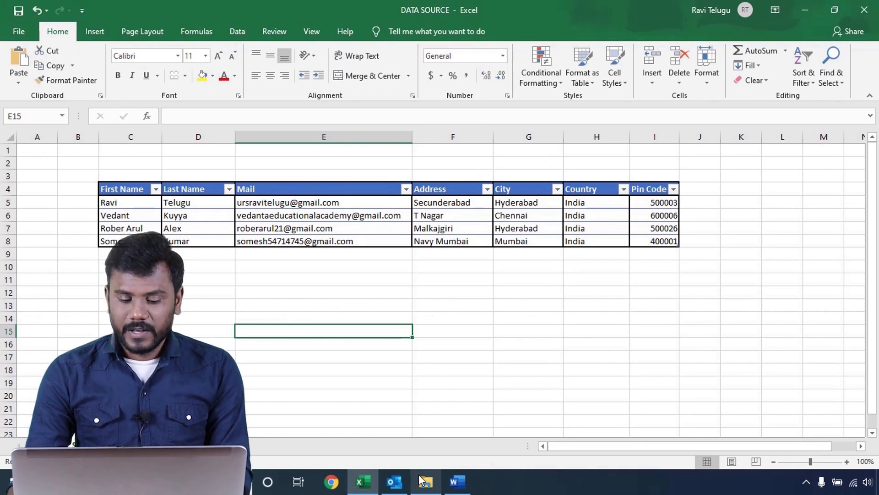
left_click(457, 483)
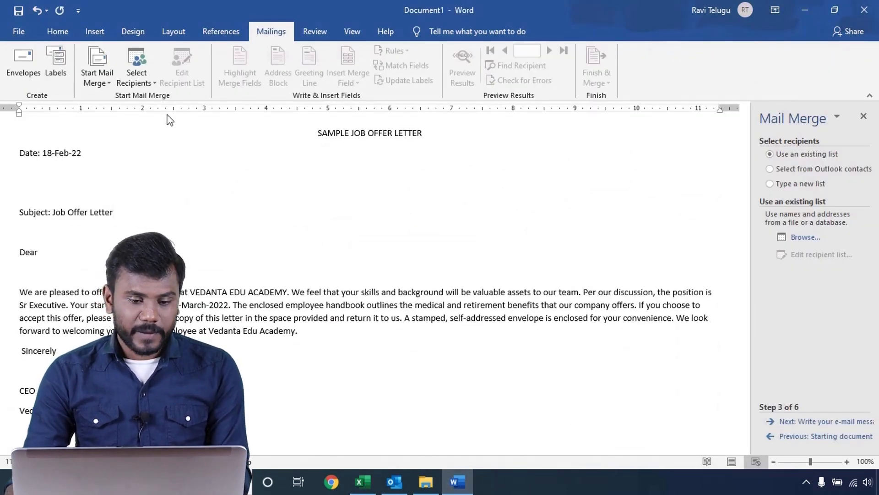
left_click(139, 84)
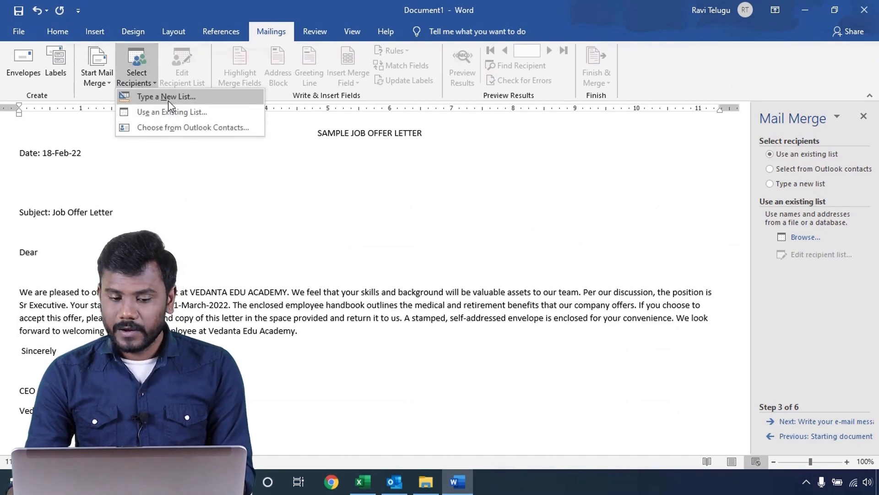
left_click(793, 189)
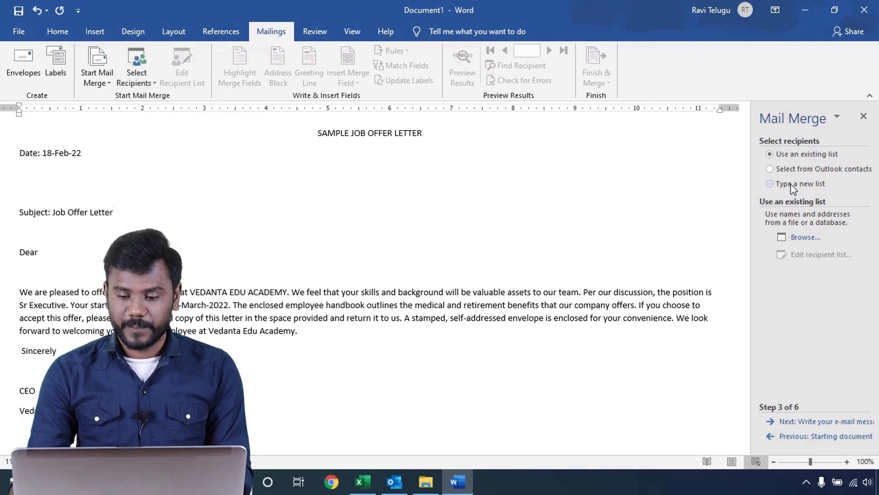
left_click(363, 481)
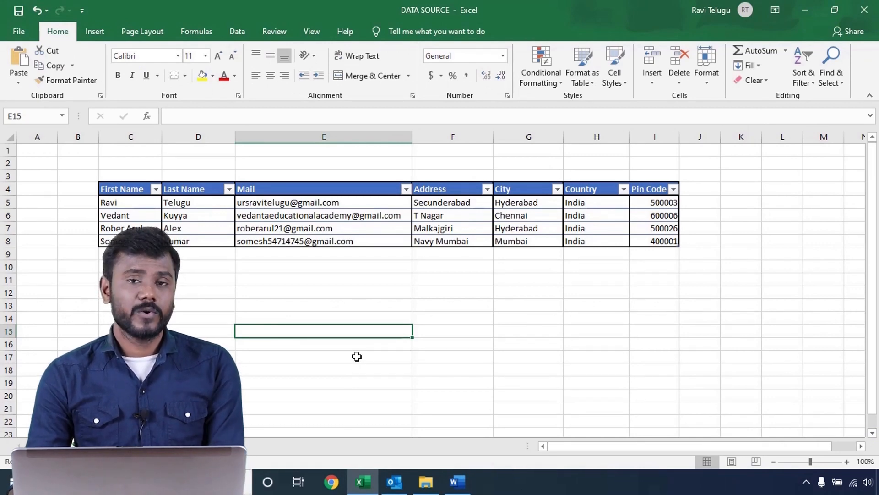
left_click(457, 481)
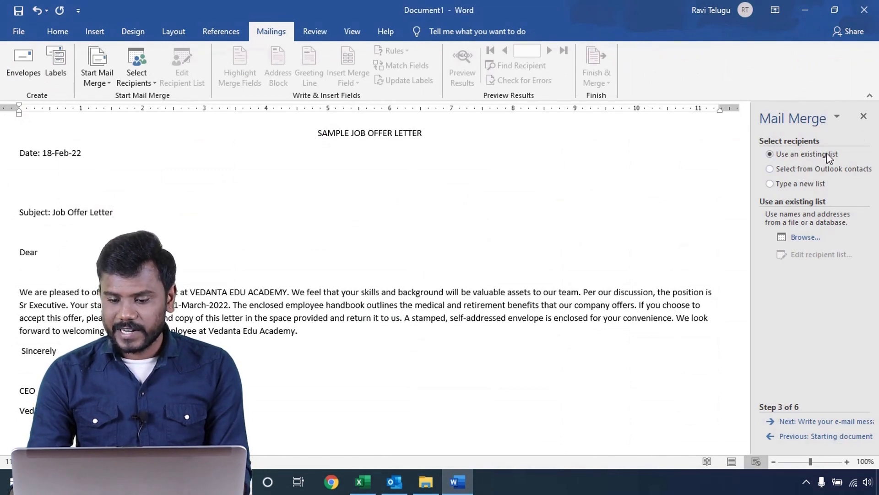
- Load the Sheet1$ table of the DATA SOURCE workbook on the Desktop as the existing recipient list, with its first row as column headers
left_click(802, 241)
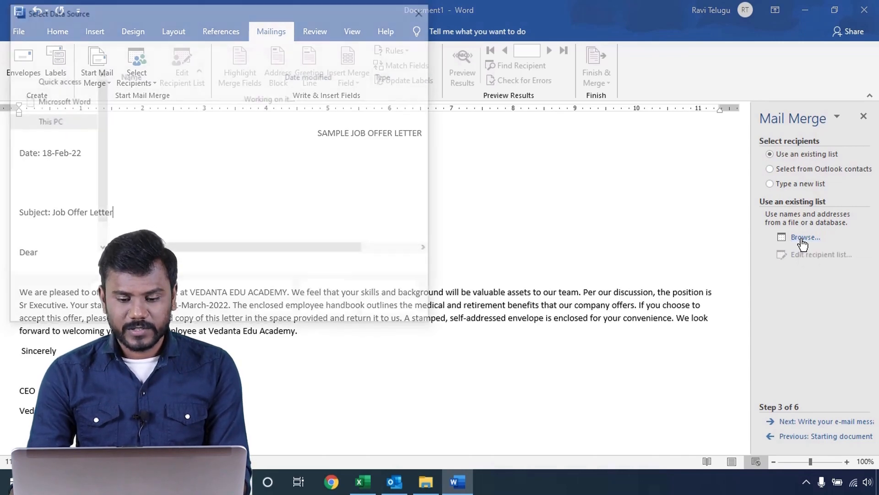
left_click(59, 133)
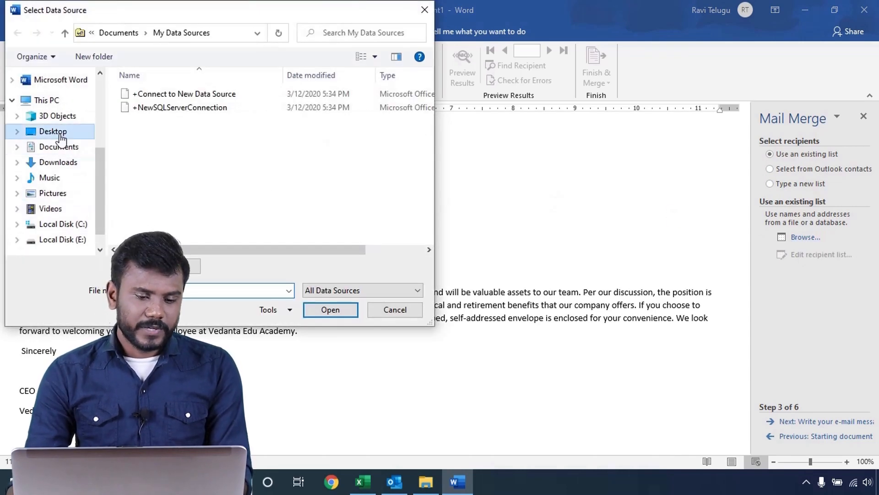
left_click(155, 94)
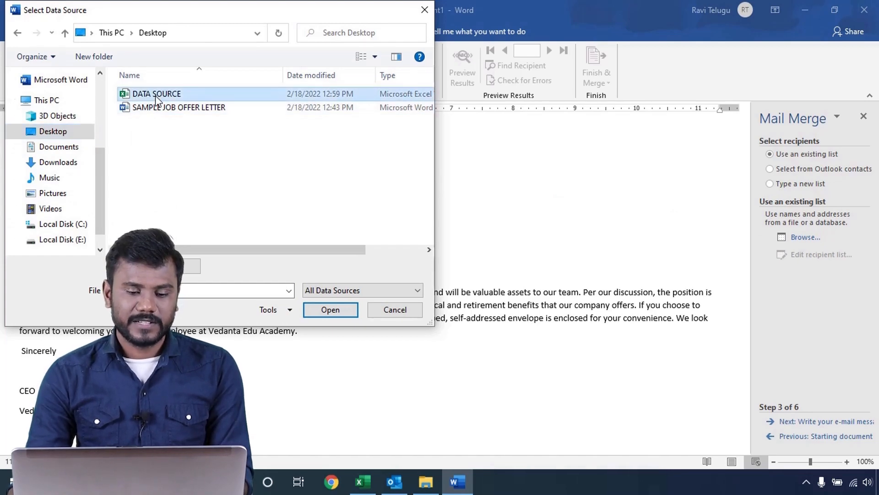
left_click(332, 313)
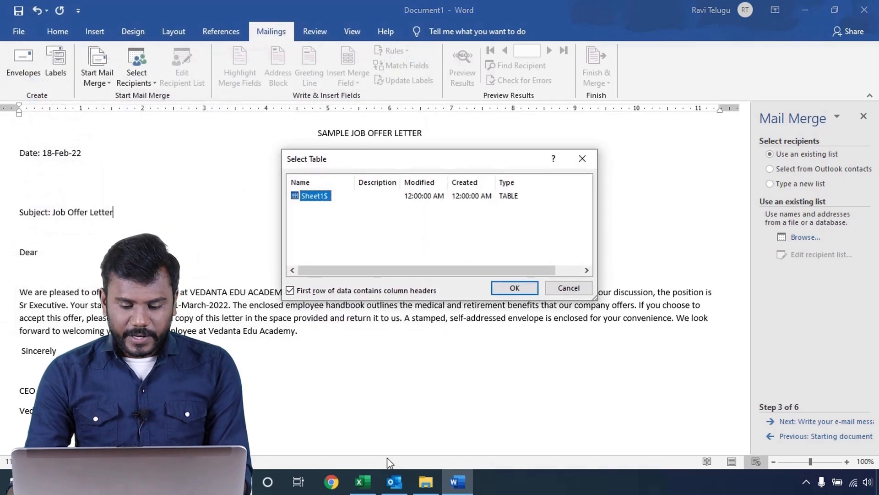
left_click(369, 482)
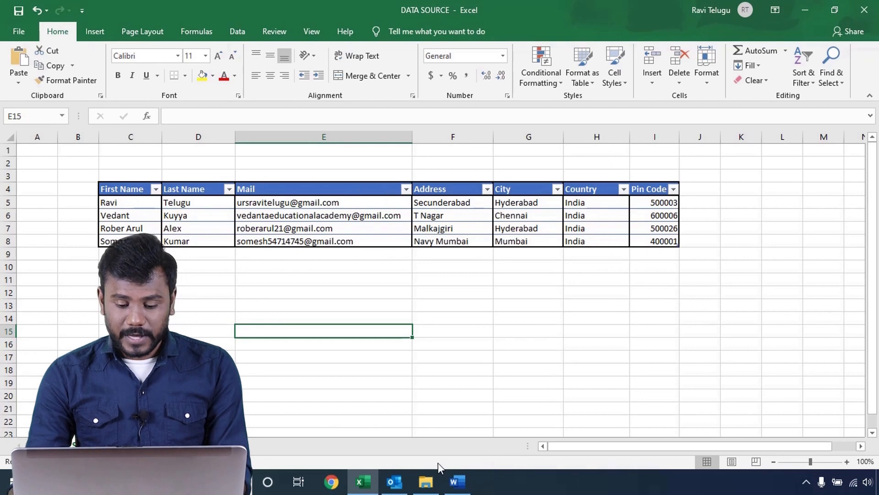
left_click(458, 484)
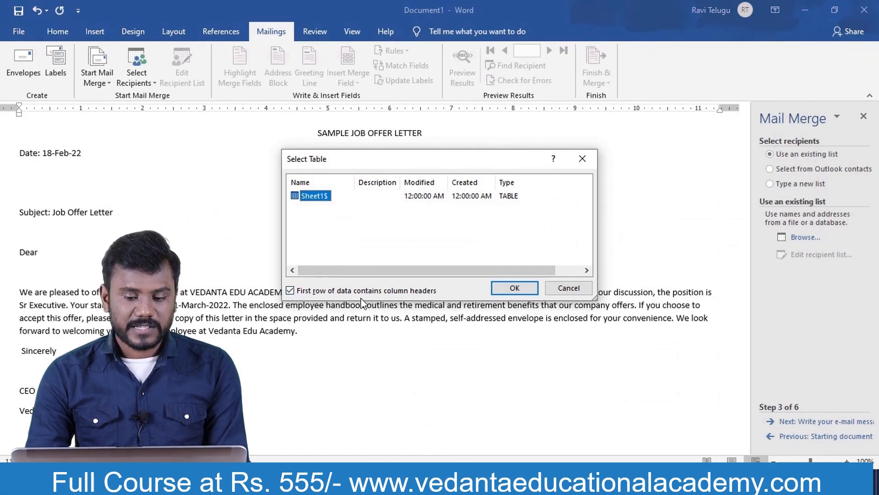
left_click(514, 288)
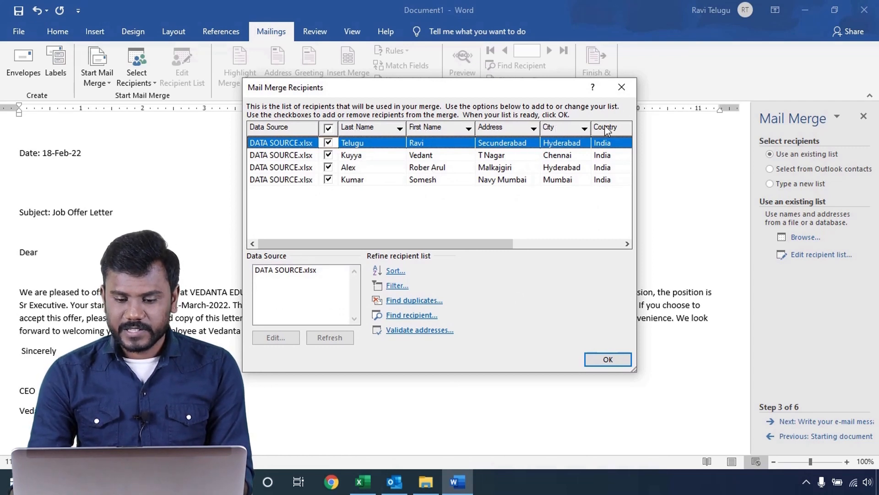
- Check the columns of the recipient list, accept all recipients and advance the wizard to writing the e-mail message
left_click_drag(496, 247, 620, 243)
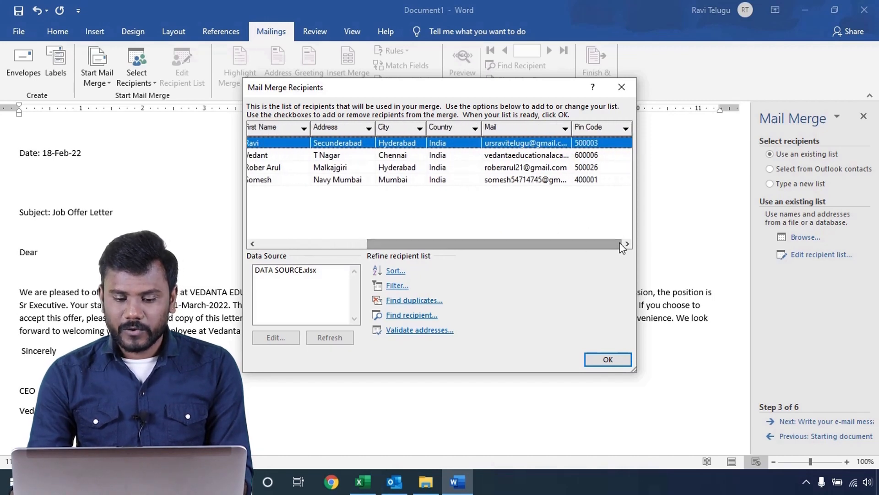
left_click(608, 360)
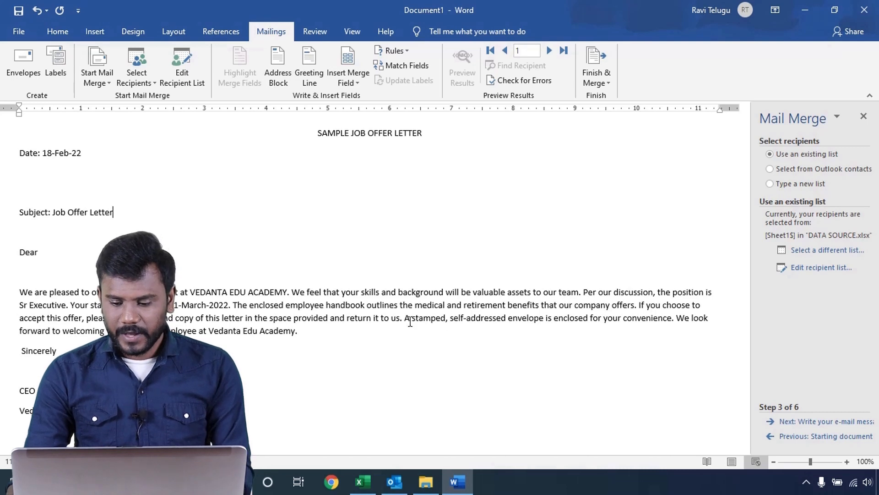
left_click(797, 421)
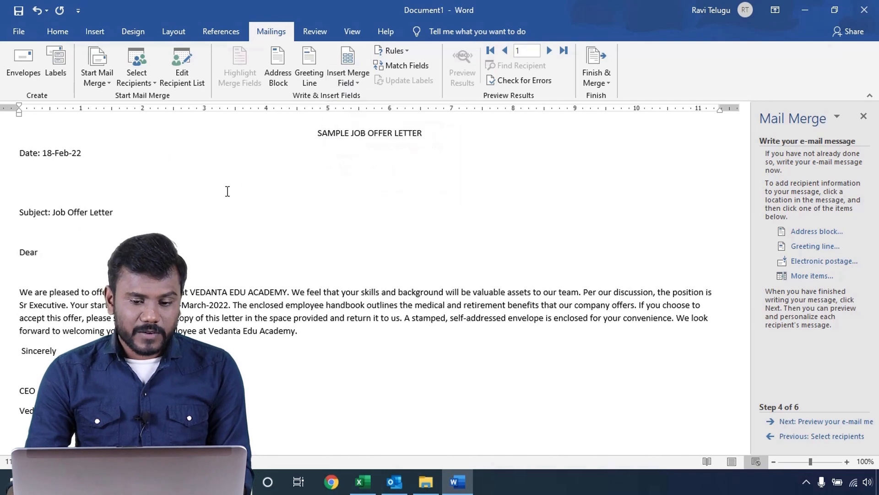
- Insert the First_Name and Last_Name merge fields after "Dear" in the salutation
left_click(356, 82)
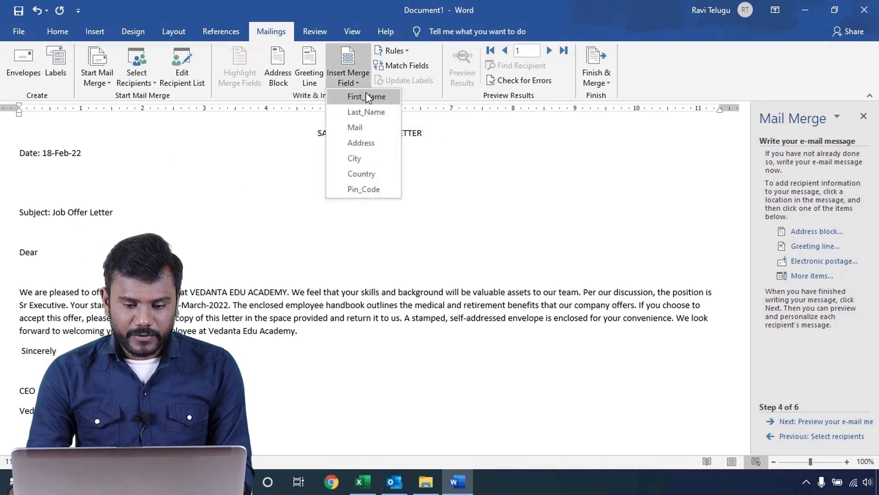
left_click(367, 93)
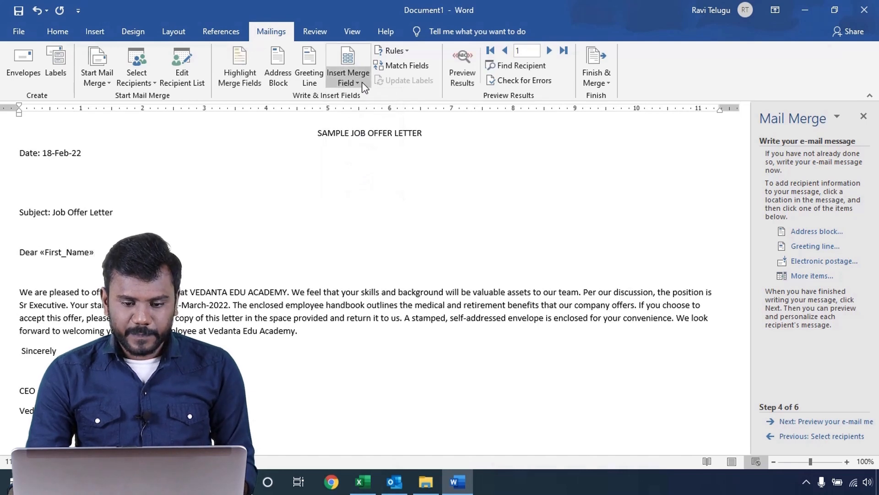
left_click(356, 80)
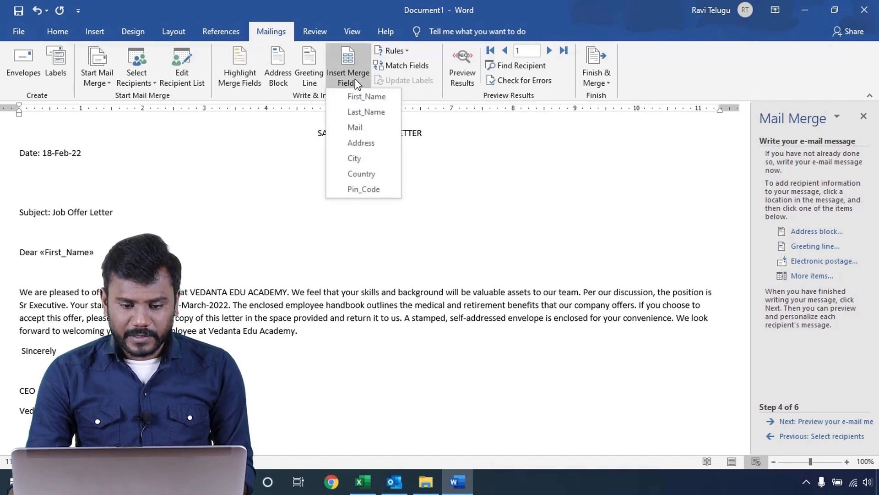
left_click(367, 111)
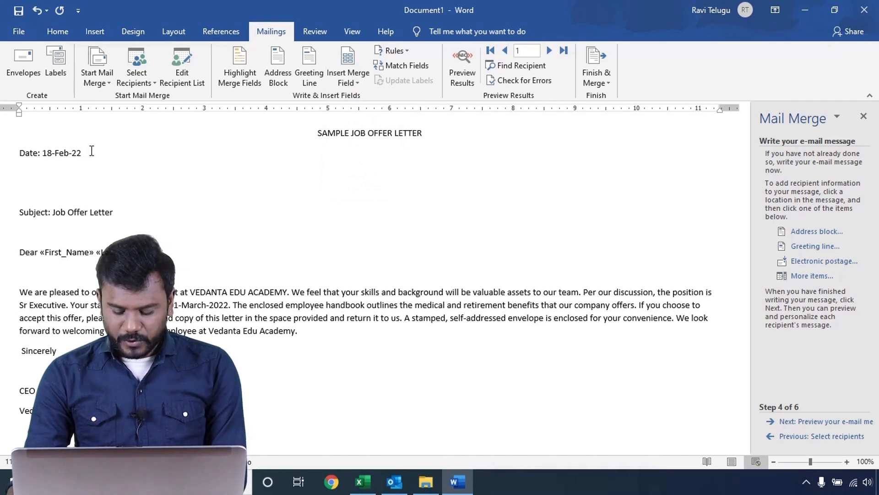
- Add a line below the date holding the First_Name and Last_Name merge fields
key("Return")
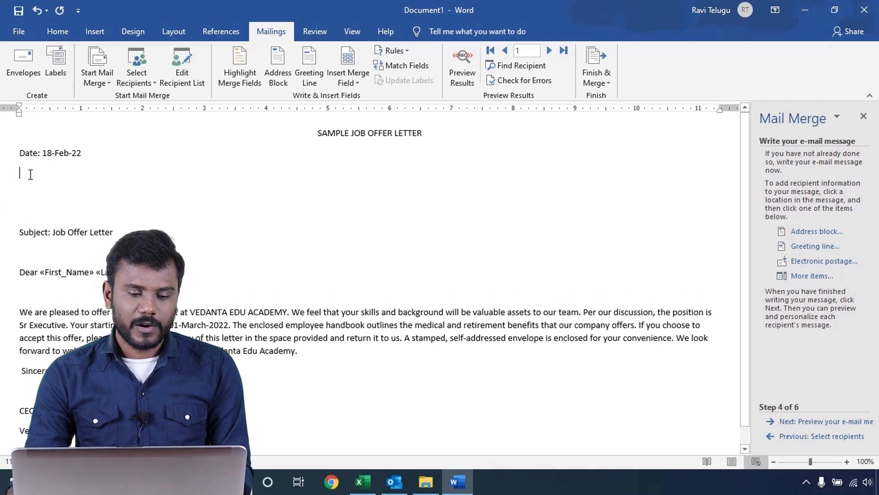
left_click(346, 81)
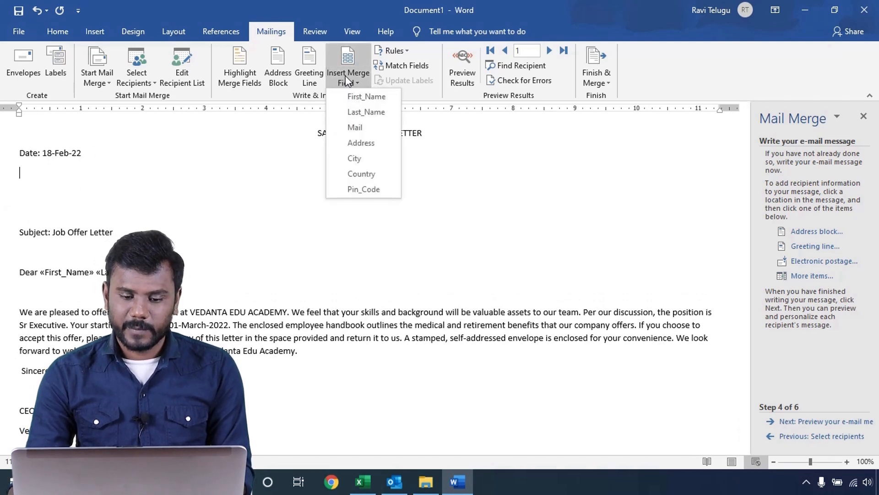
left_click(356, 95)
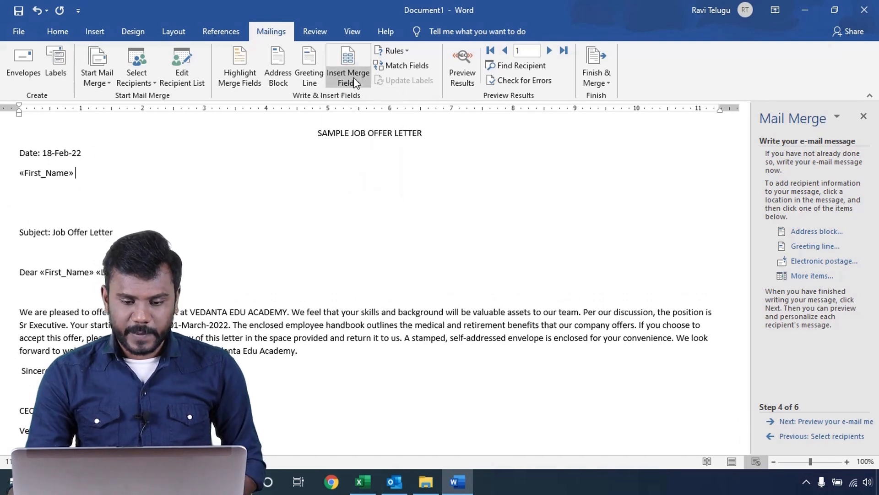
left_click(353, 78)
left_click(373, 110)
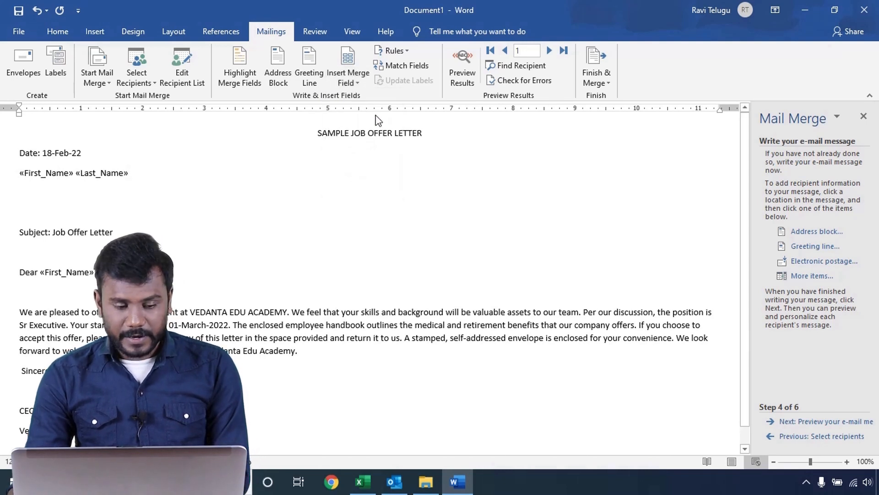
- Insert the Address, City, Country and Pin_Code merge fields on separate lines below the recipient's name line
key("Return")
left_click(347, 75)
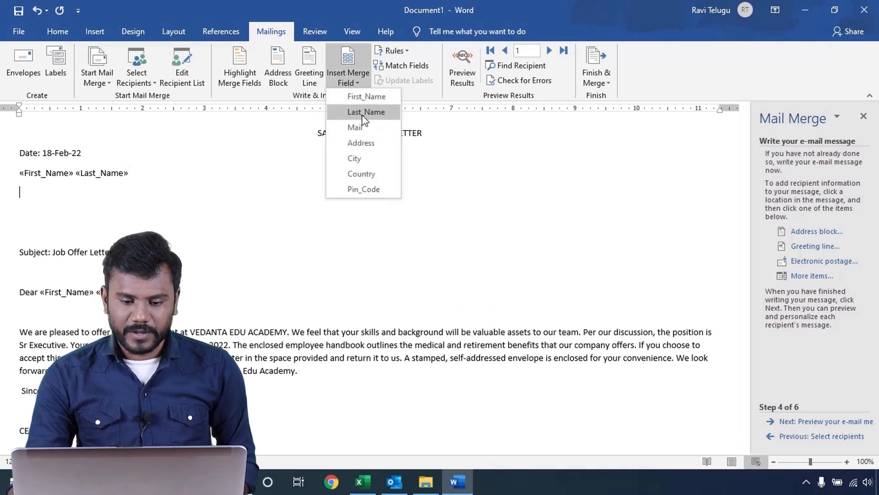
left_click(367, 143)
key("Return")
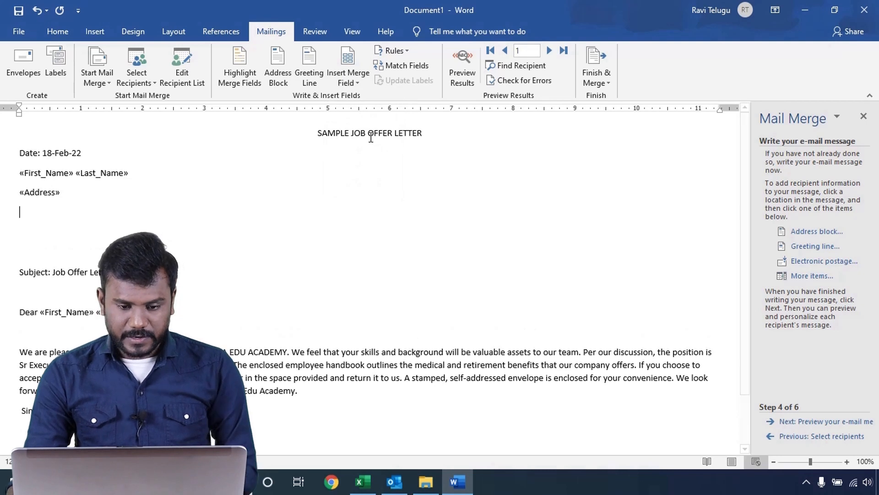
left_click(362, 82)
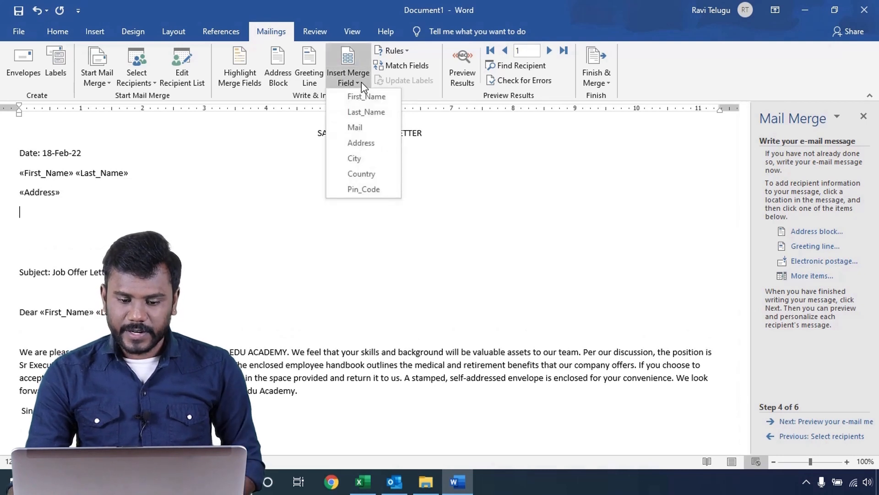
left_click(369, 157)
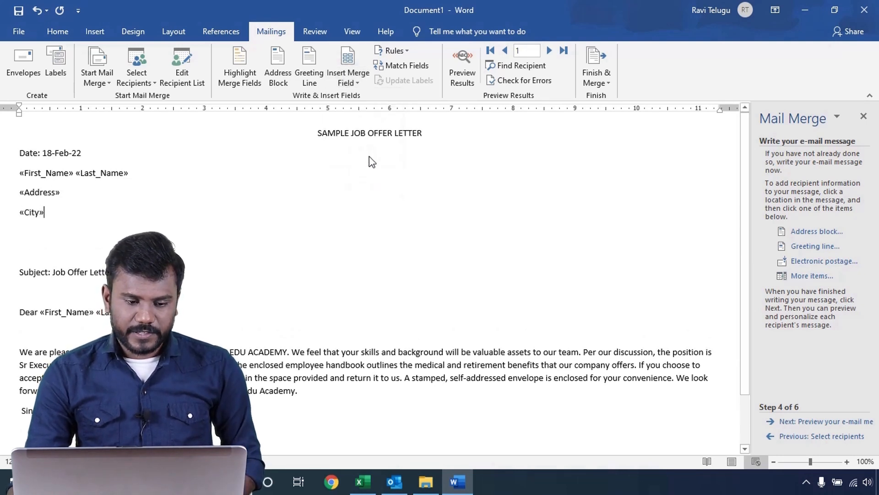
key("Return")
left_click(349, 81)
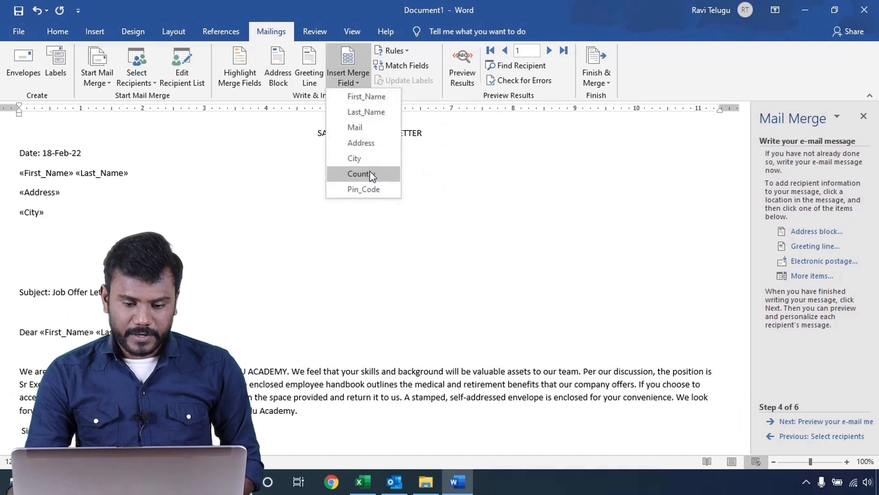
left_click(369, 173)
key("Return")
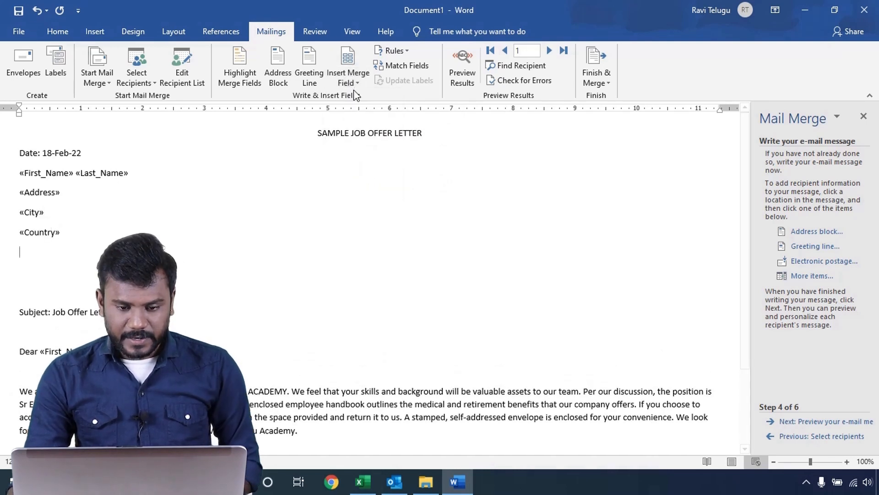
left_click(353, 85)
left_click(373, 187)
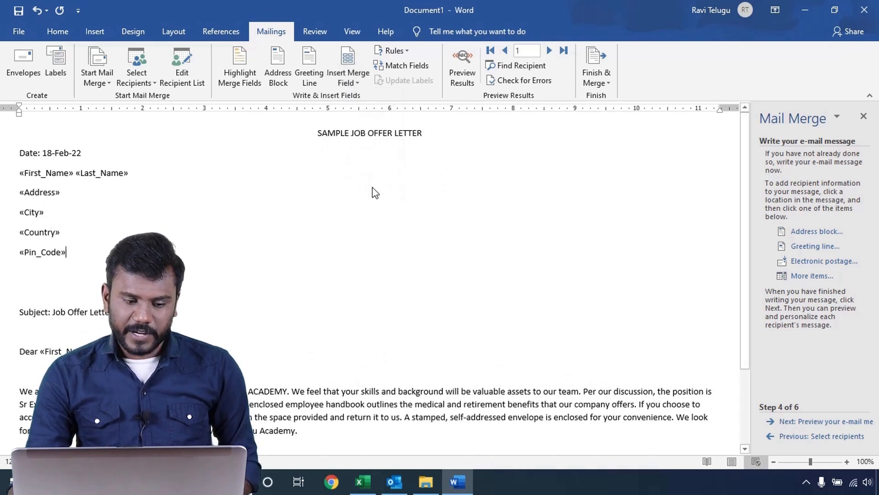
- Delete the two blank lines between the Pin_Code field and the subject line
left_click(40, 294)
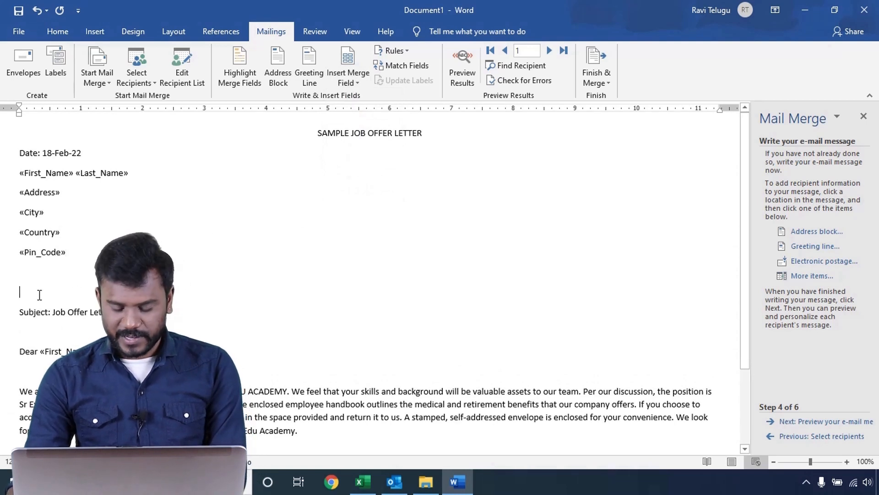
key("BackSpace")
key("BackSpace")
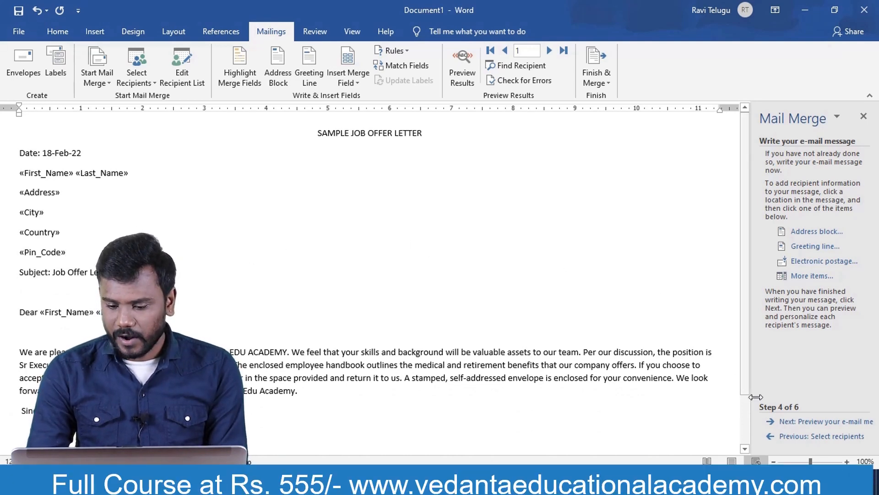
- Advance the wizard to the message preview, compare it with the Excel table and page through the messages up to recipient 4
left_click(802, 422)
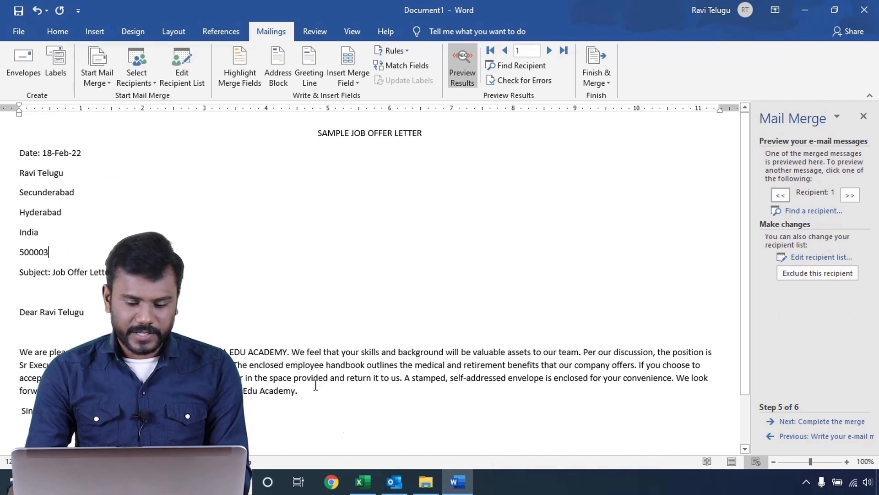
left_click(363, 482)
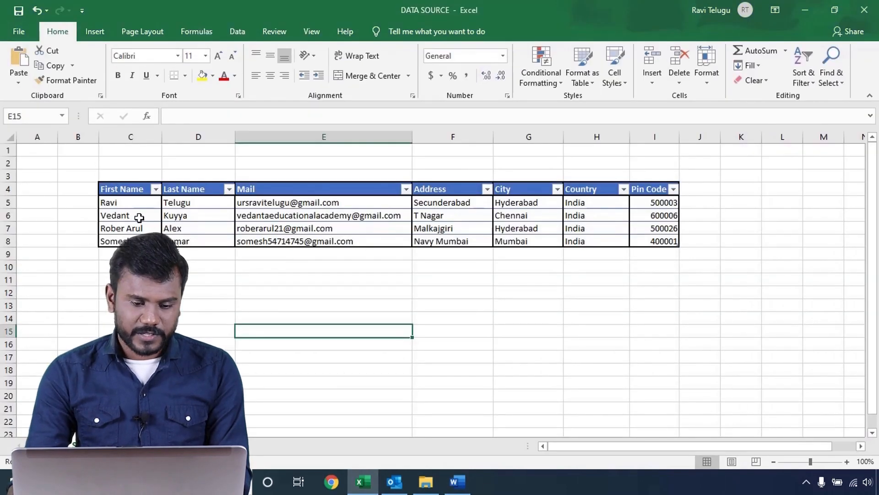
left_click(457, 483)
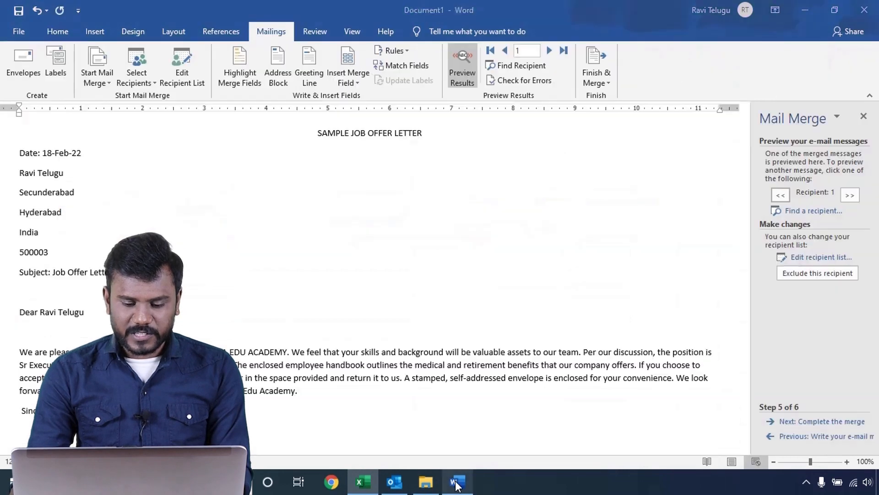
left_click(850, 194)
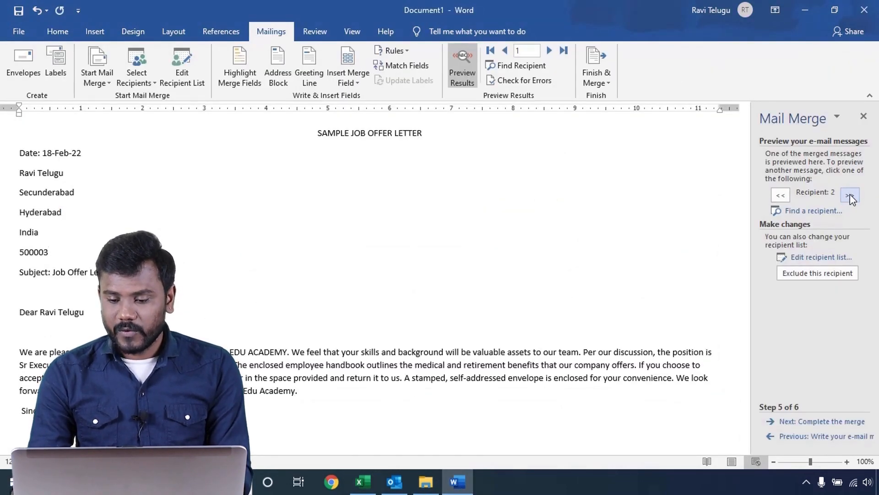
left_click(850, 194)
left_click(850, 194)
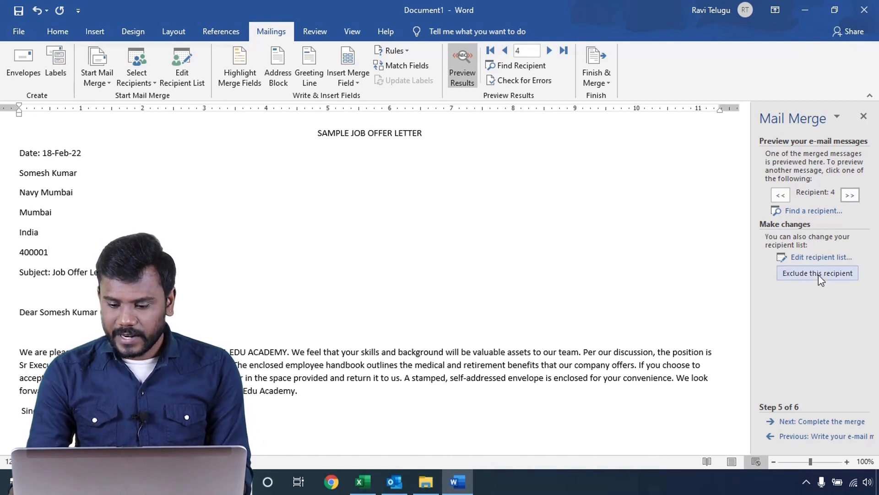
- Advance the wizard to the final stage, start merging to e-mail messages with Mail as the To field, and check it against the Excel table
left_click(824, 421)
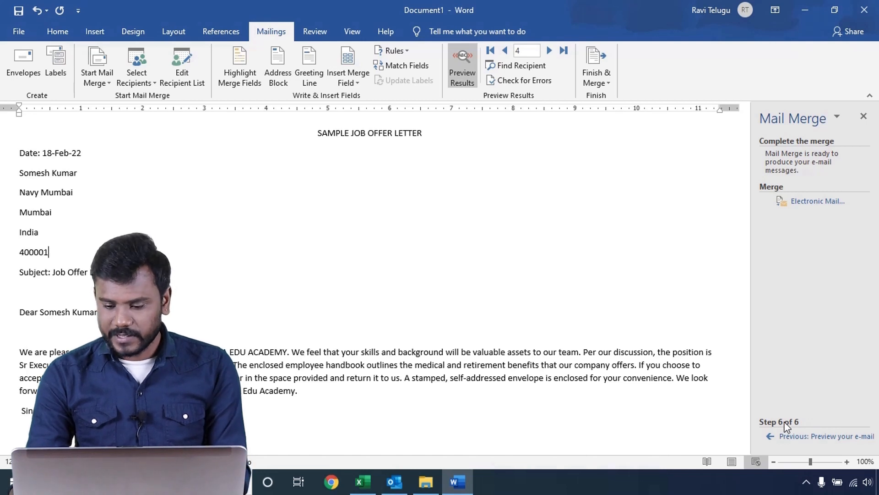
left_click(589, 77)
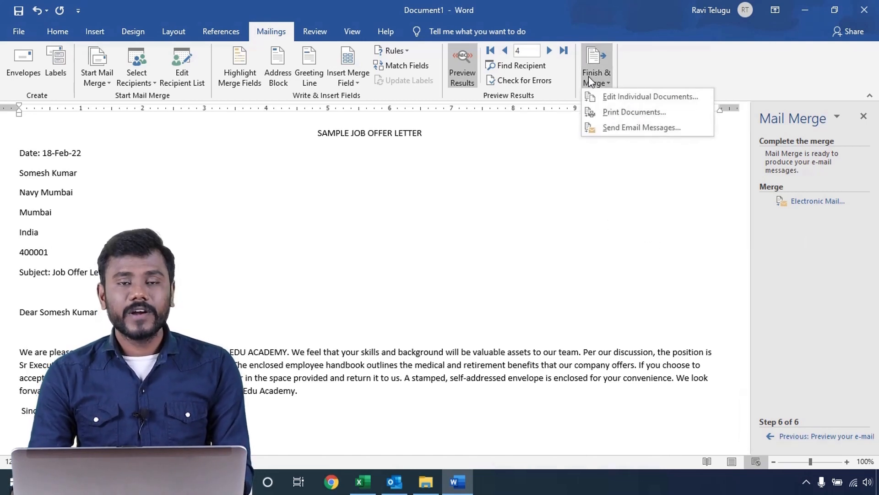
left_click(620, 130)
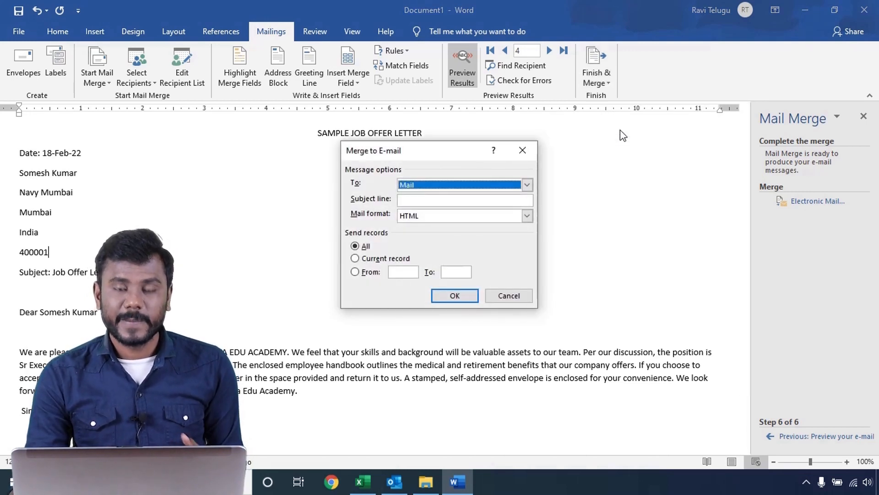
left_click(528, 185)
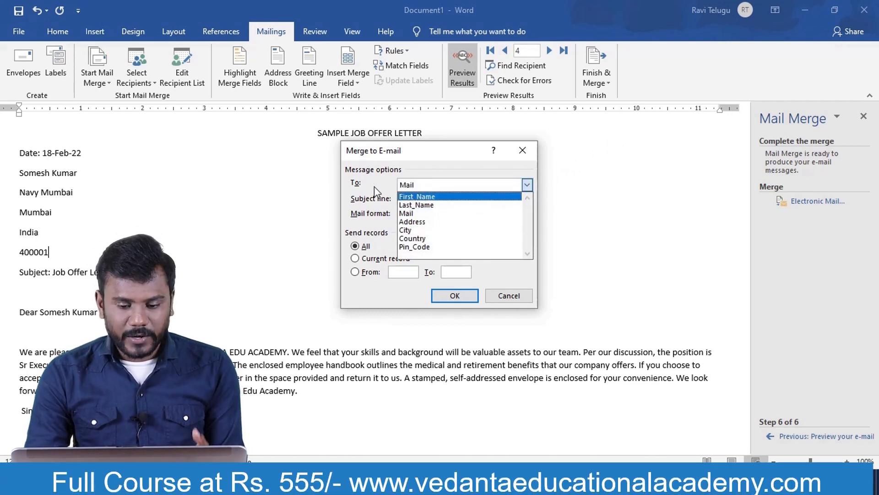
left_click(419, 213)
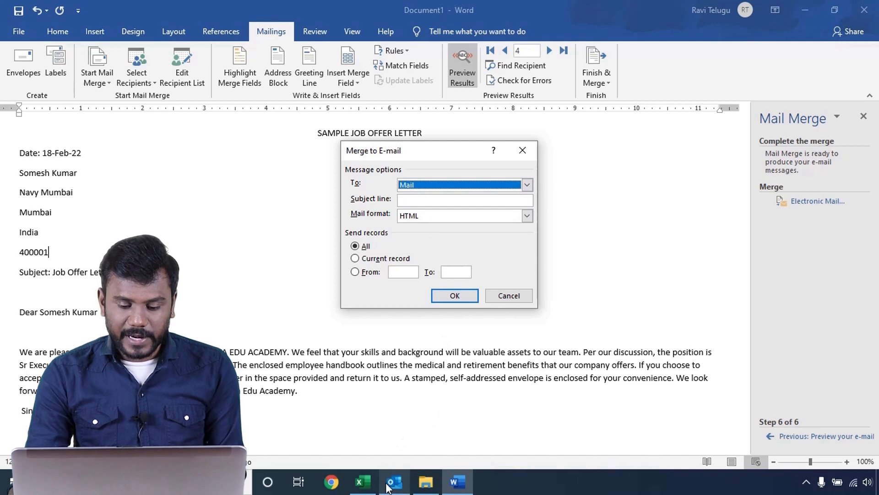
left_click(362, 481)
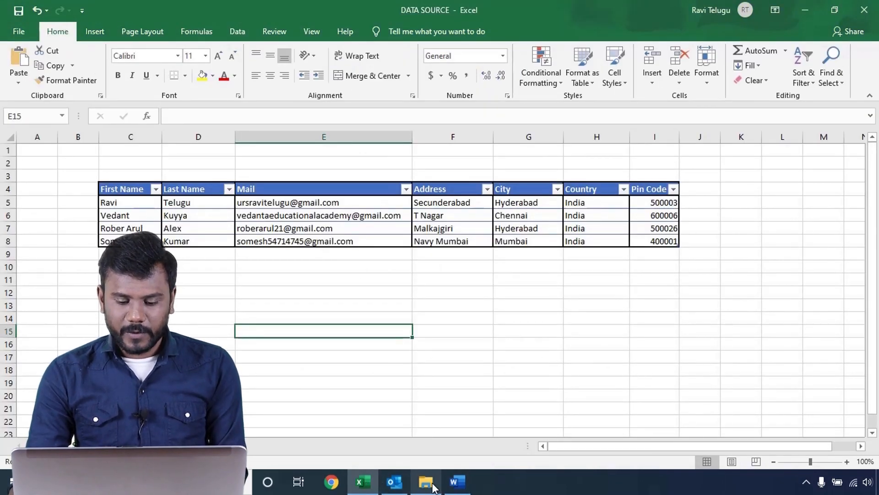
left_click(457, 481)
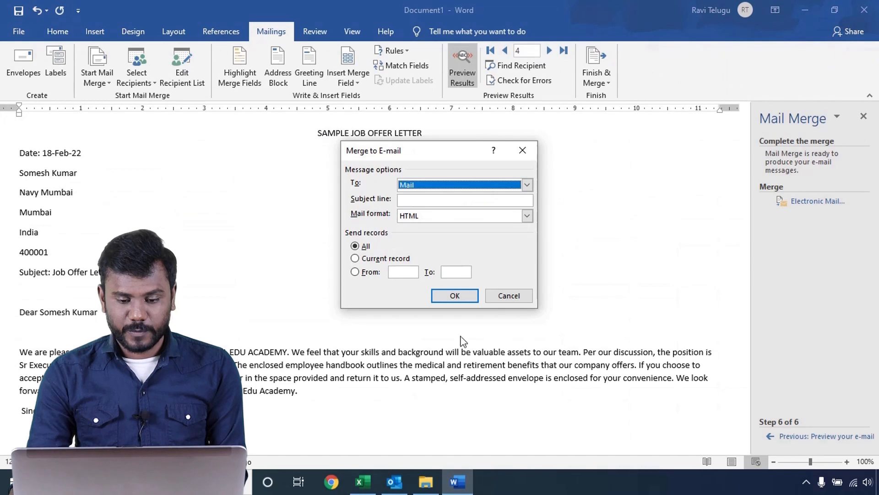
- Set the subject line to "Job Offer Letter" with HTML as the mail format, and send the merge to all records
left_click(418, 201)
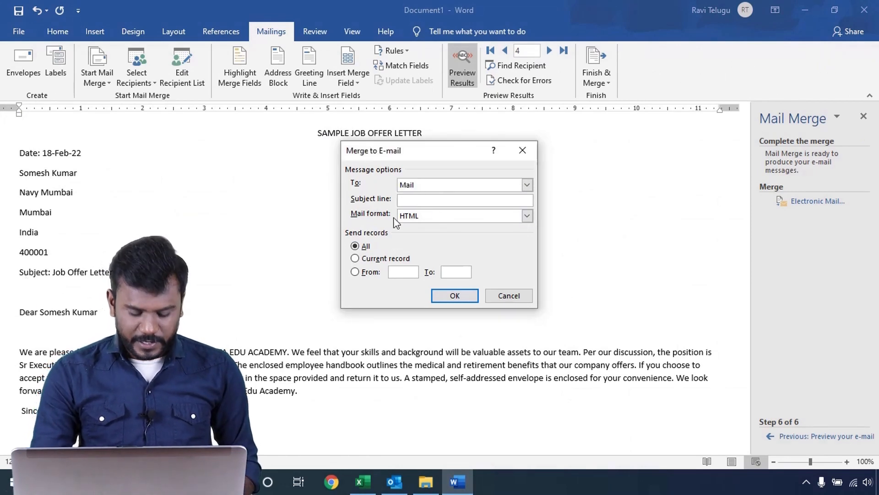
type("Job Offer Le")
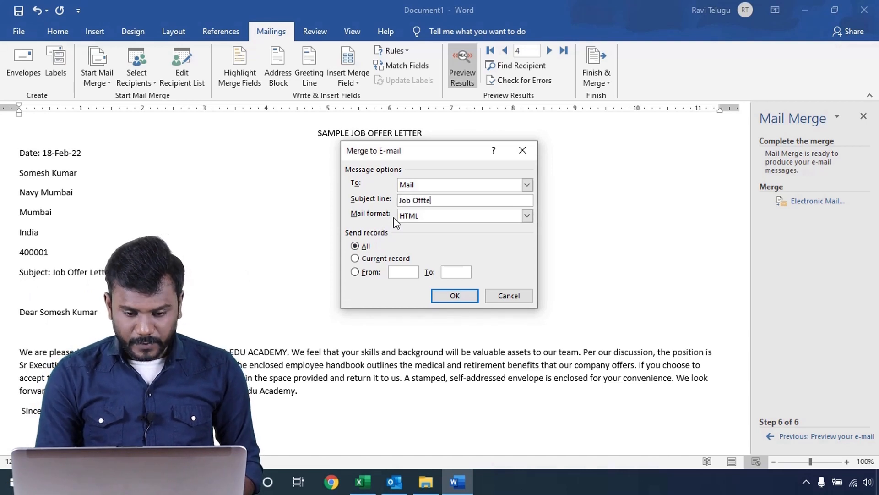
type("tter")
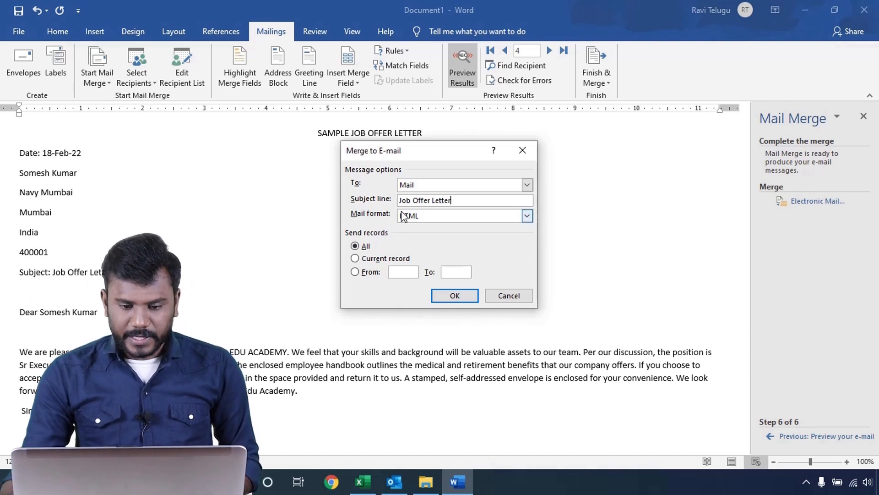
left_click(425, 215)
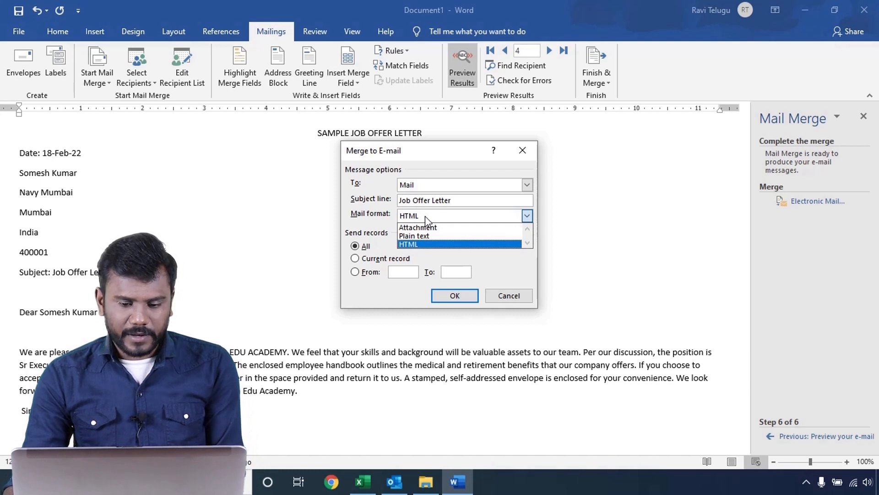
left_click(426, 244)
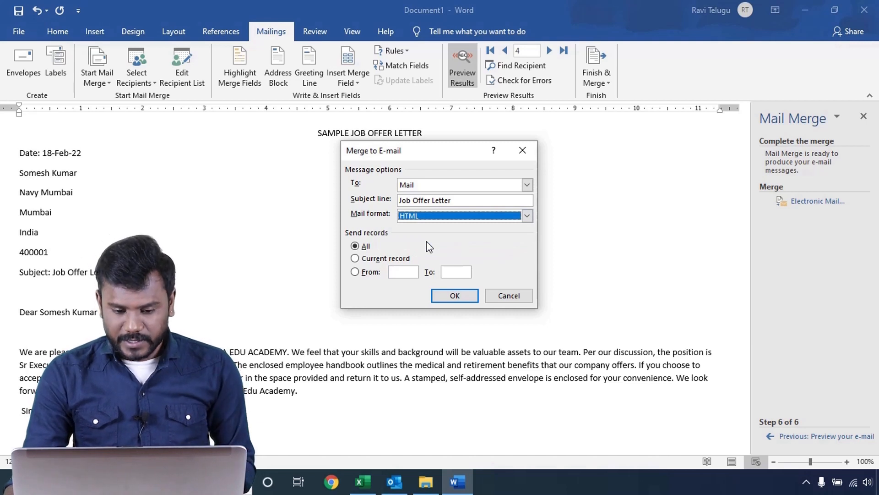
left_click(457, 296)
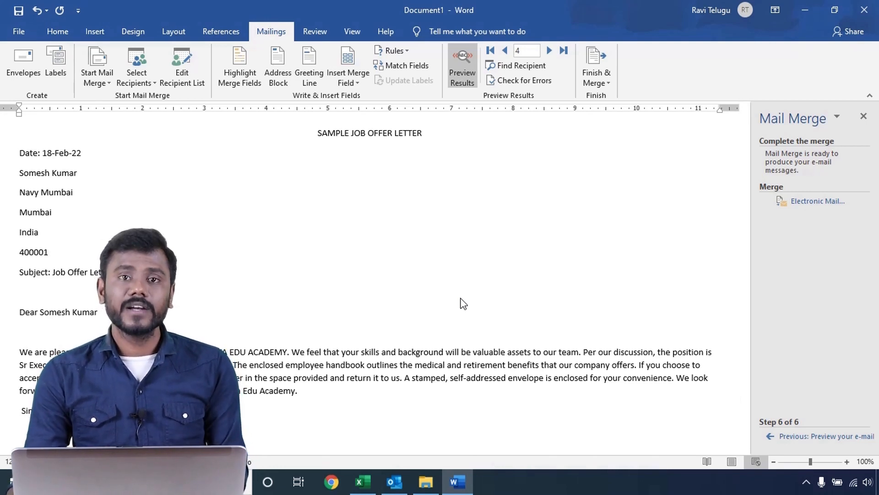
- Switch to Outlook, examine the messages in the account's Sent Items folder and compare their recipients with the Excel table
mouse_move(394, 487)
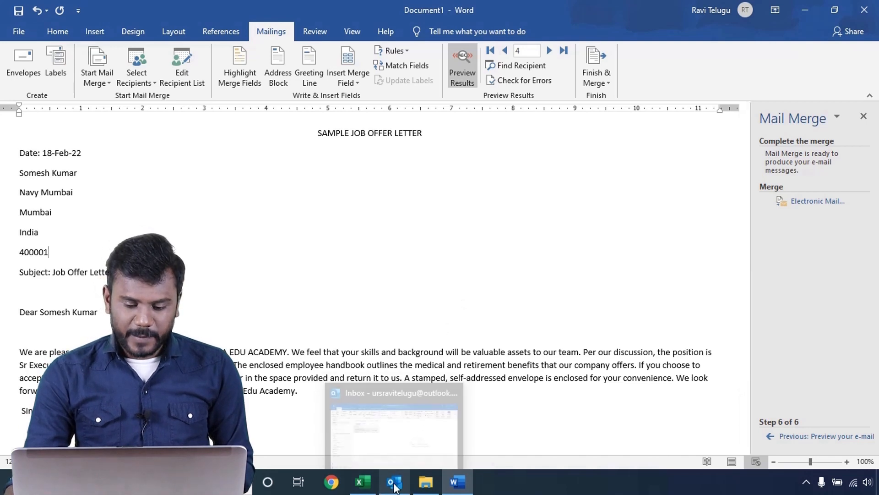
left_click(394, 426)
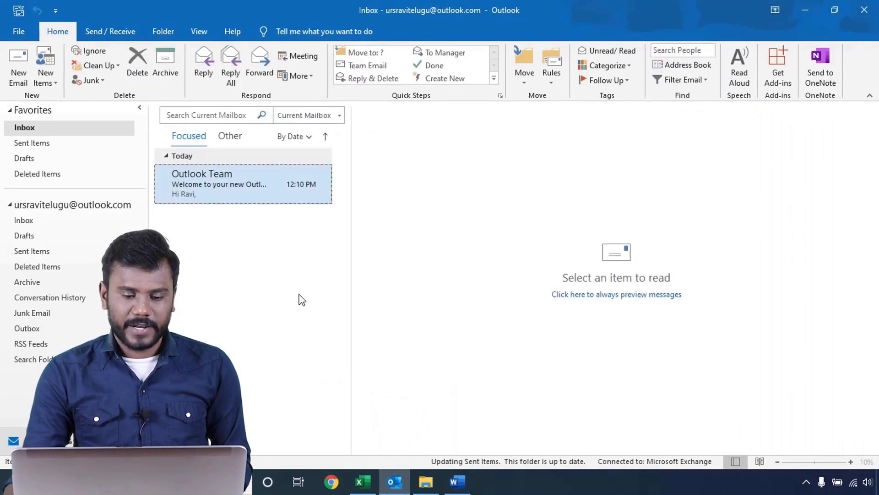
left_click(33, 252)
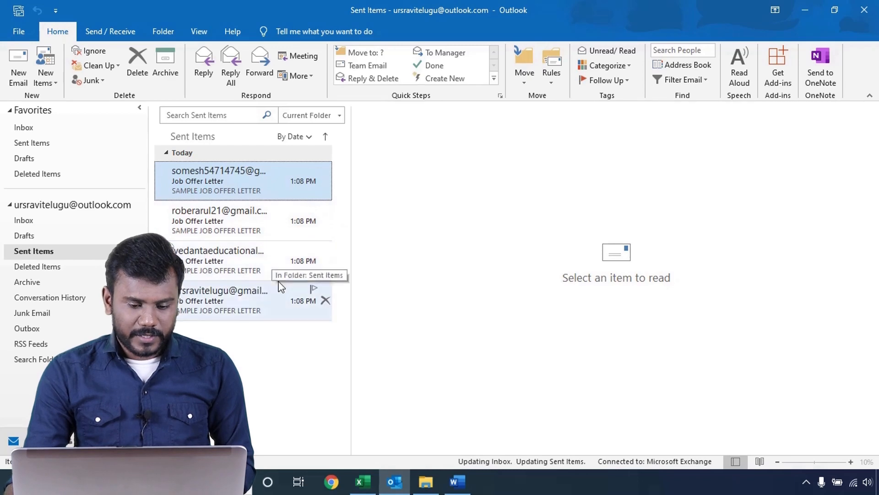
left_click(364, 481)
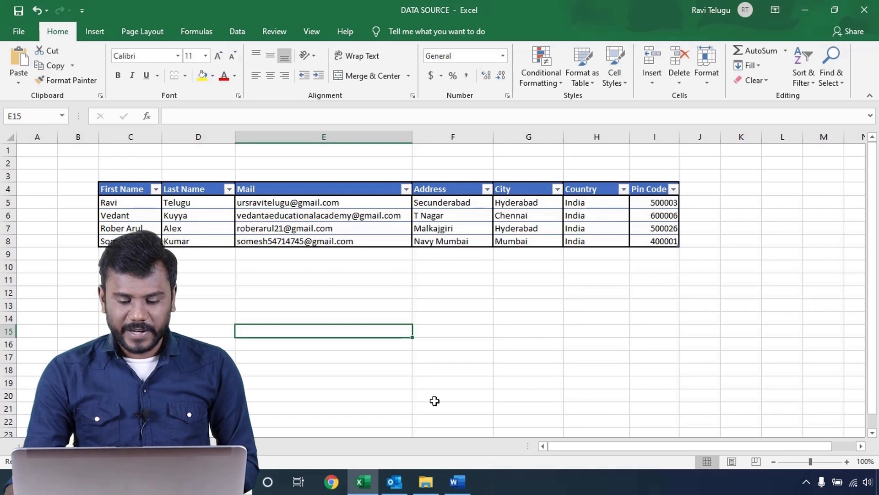
- Open Google in Chrome and sign out of the current Google account
left_click(333, 481)
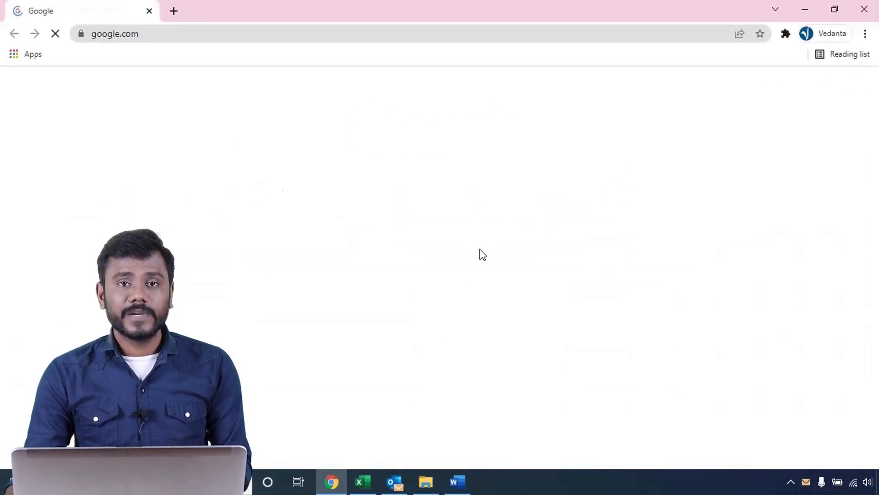
left_click(856, 88)
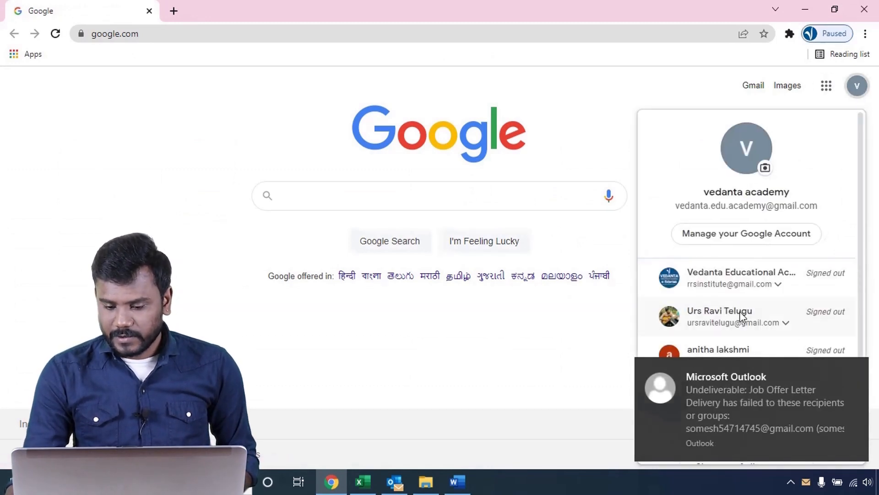
key("Escape")
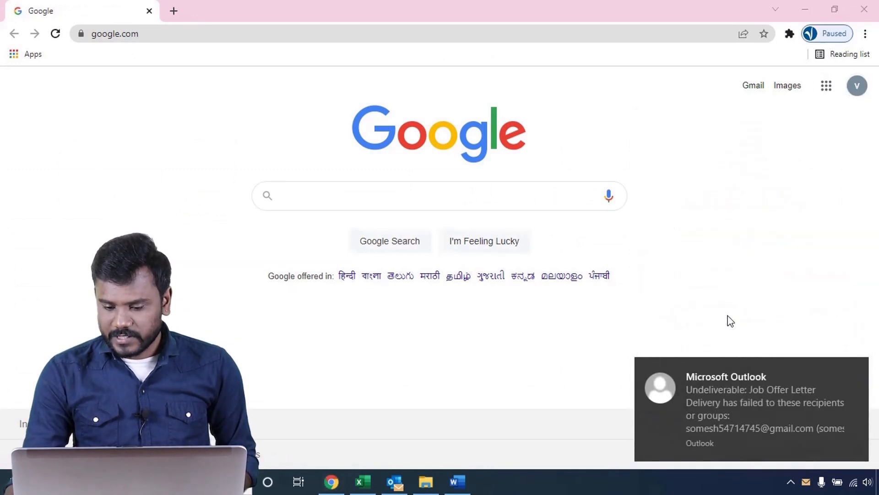
left_click(855, 88)
- Switch to the Excel data source and copy the first recipient's e-mail address from cell E5
left_click(364, 483)
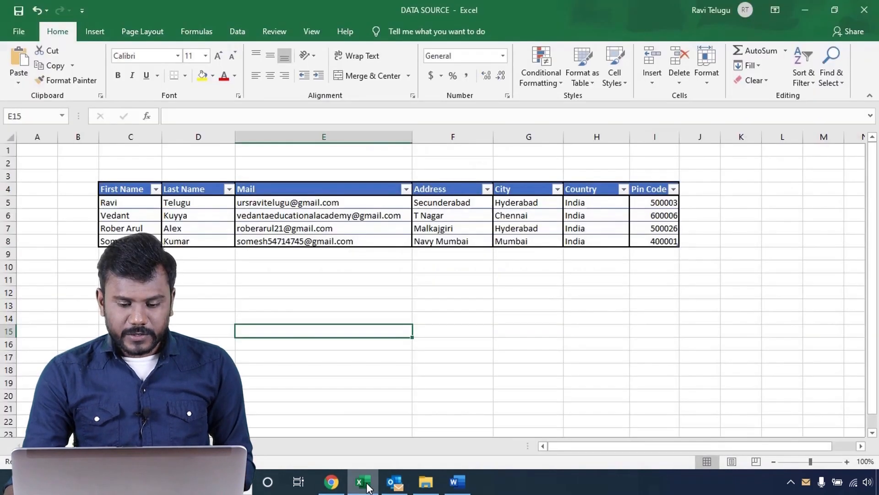
left_click(349, 204)
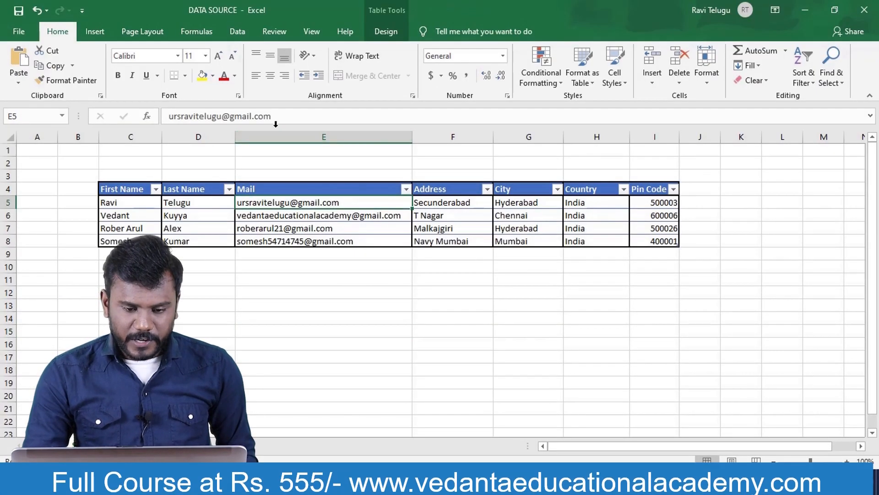
left_click_drag(272, 117, 174, 112)
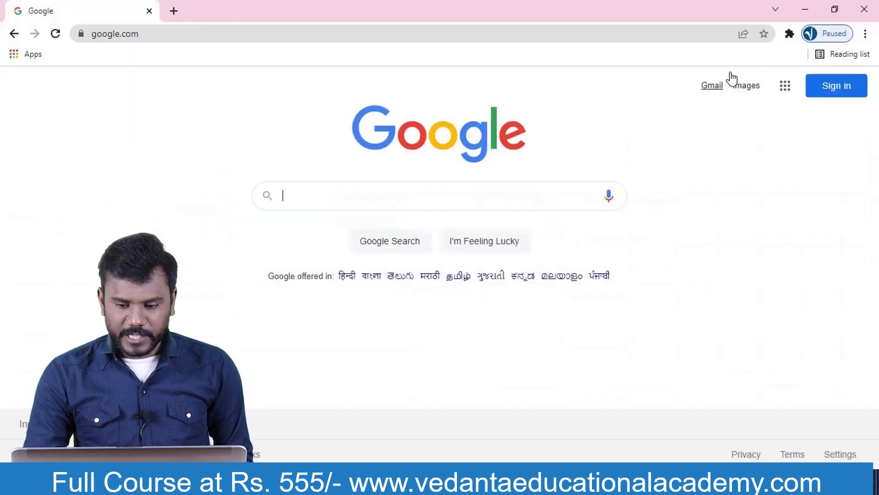
- Sign in to Google in Chrome with another account, entering the copied e-mail address and the account password, and open the Gmail inbox
left_click(826, 90)
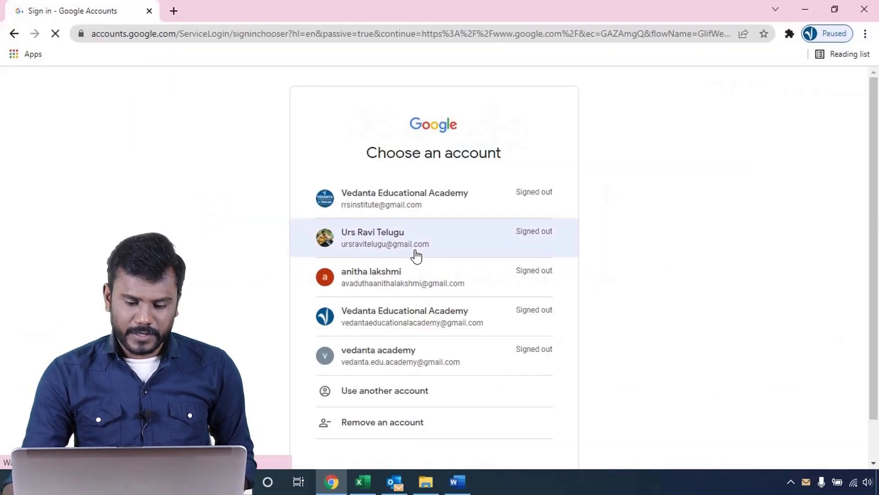
left_click(389, 420)
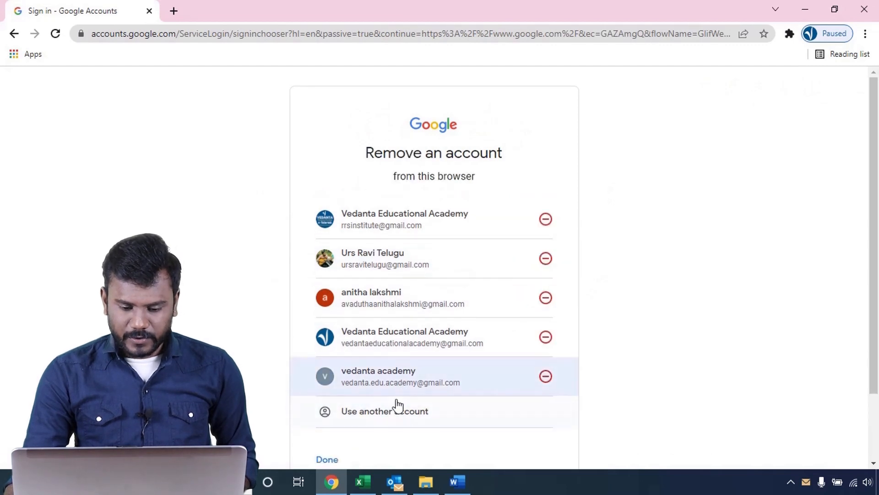
left_click(394, 411)
left_click(387, 229)
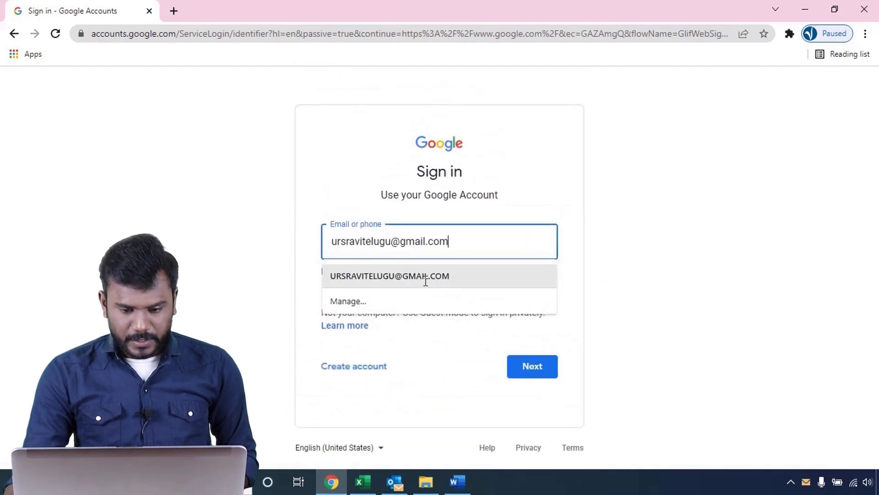
left_click(526, 372)
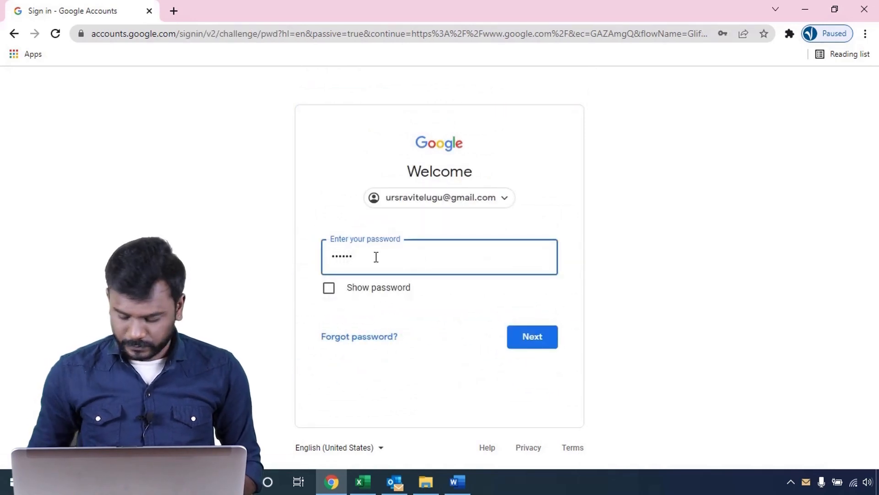
key("Return")
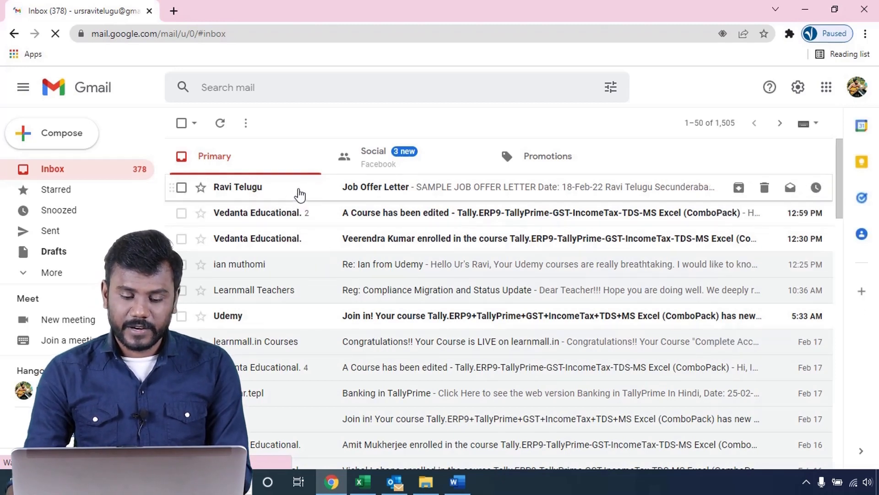
- Open the received Job Offer Letter message in Gmail, mark it as safe and read through it
left_click(300, 194)
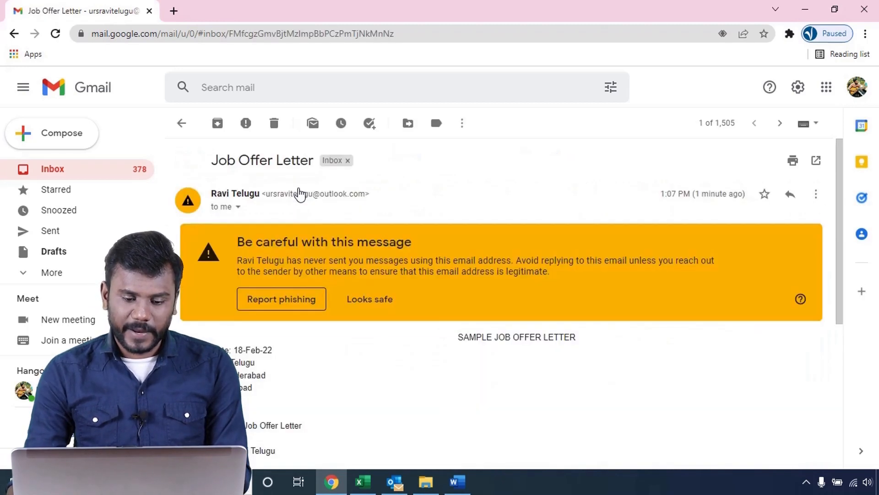
left_click(371, 300)
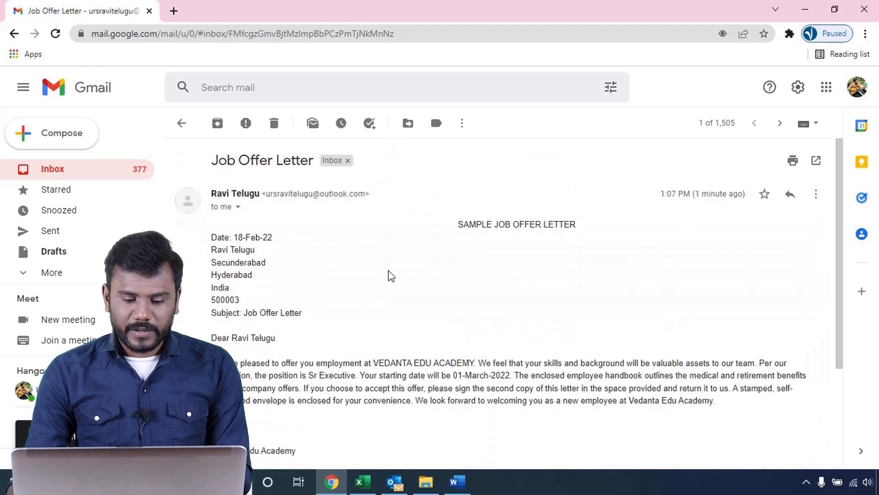
scroll(388, 270, "down", 3)
scroll(389, 270, "up", 3)
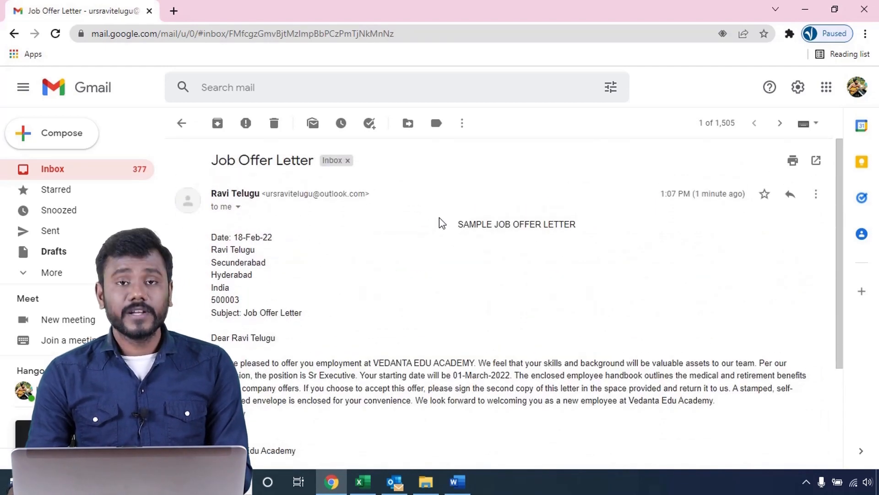
- Compare the Job Offer Letter received in Gmail with the merged letter in Word, reading the message through to its signature
left_click(457, 481)
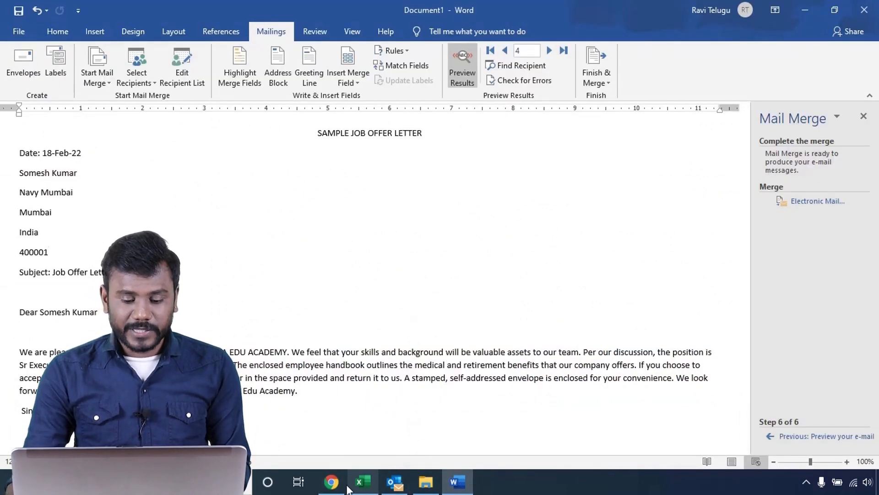
left_click(332, 482)
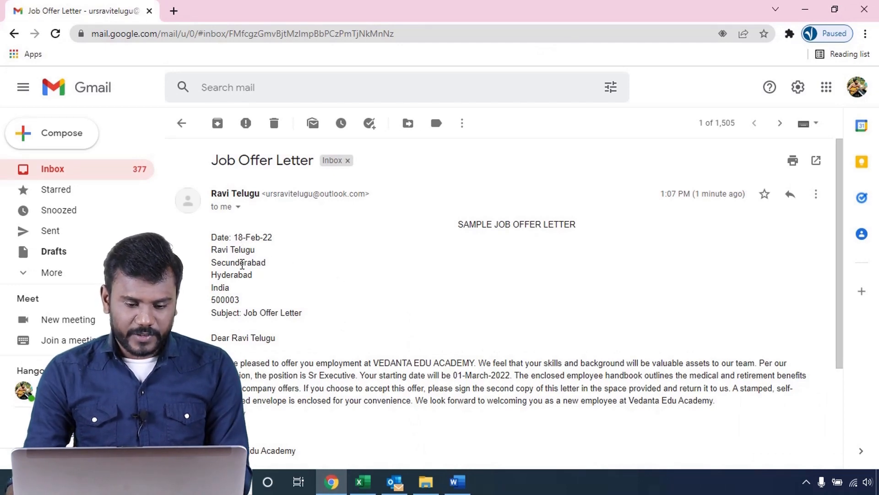
scroll(304, 294, "down", 3)
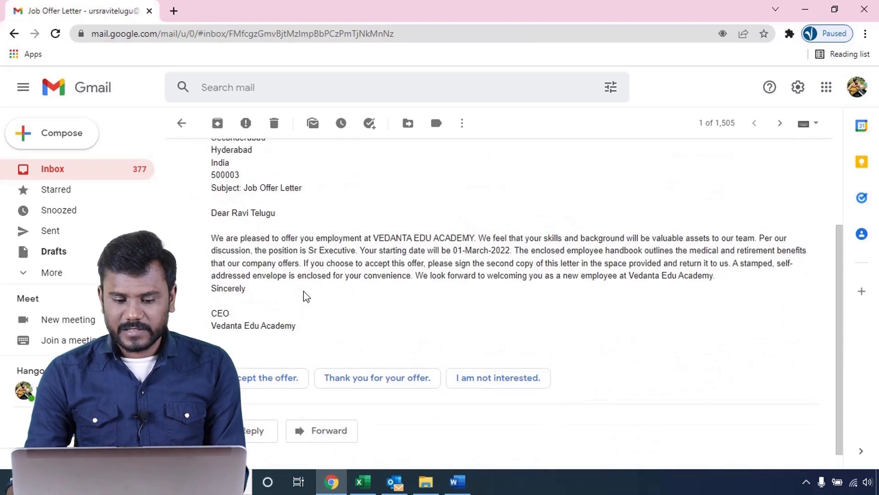
scroll(305, 295, "up", 3)
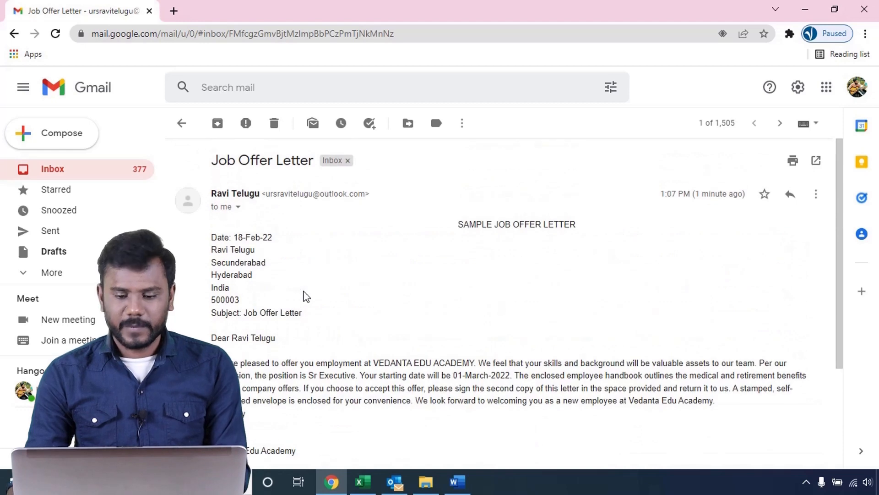
left_click(457, 480)
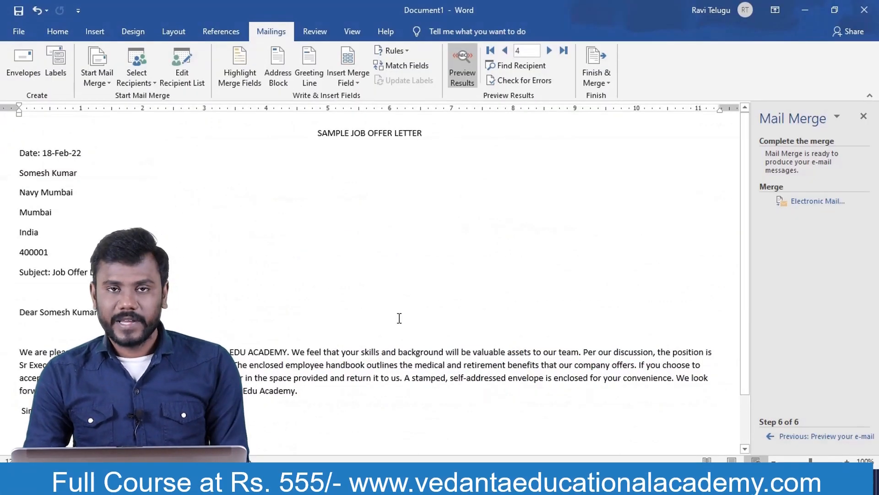